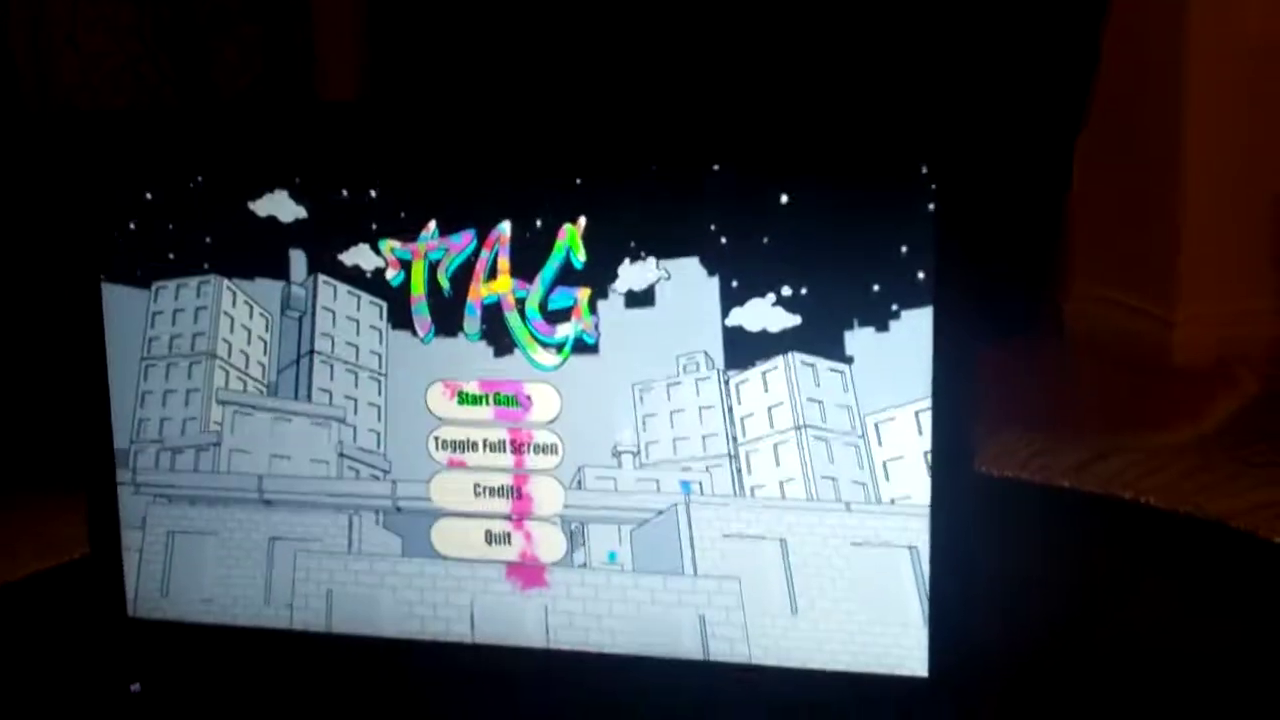
# Start a new game and spray green jump paint on the vent and two floor spots ahead.
pyautogui.click(522, 395)
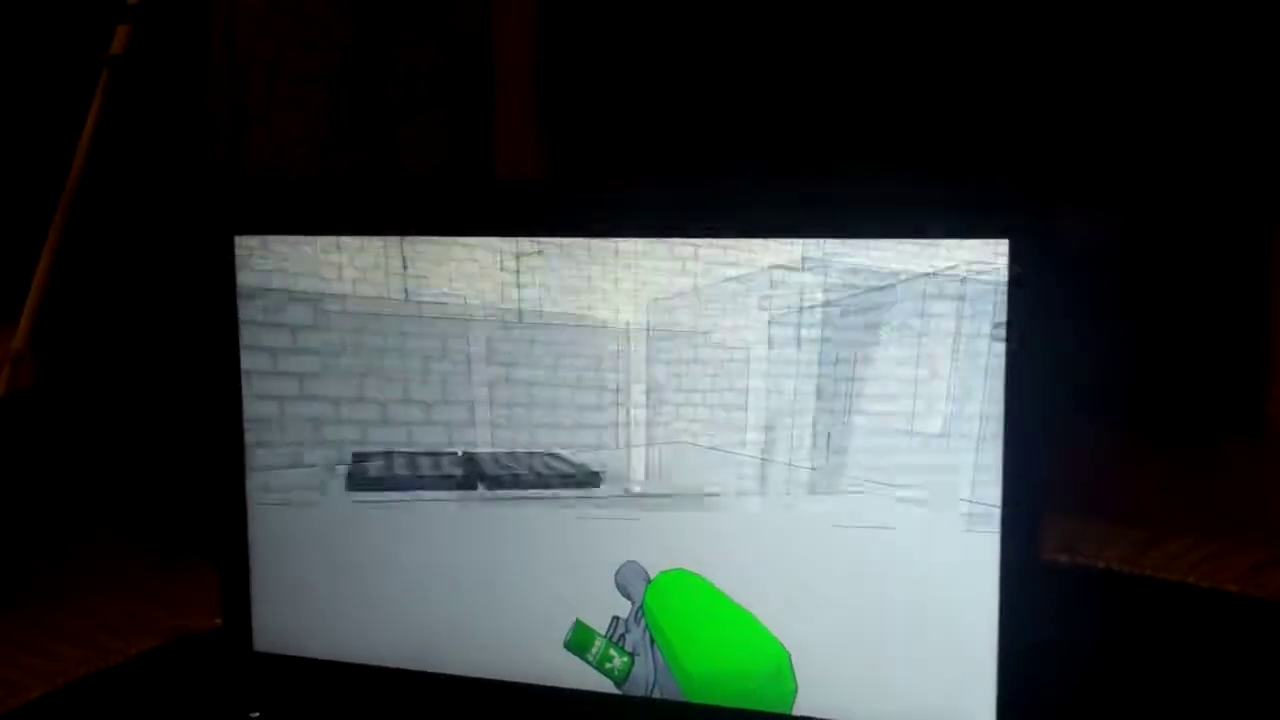
pyautogui.click(640, 440)
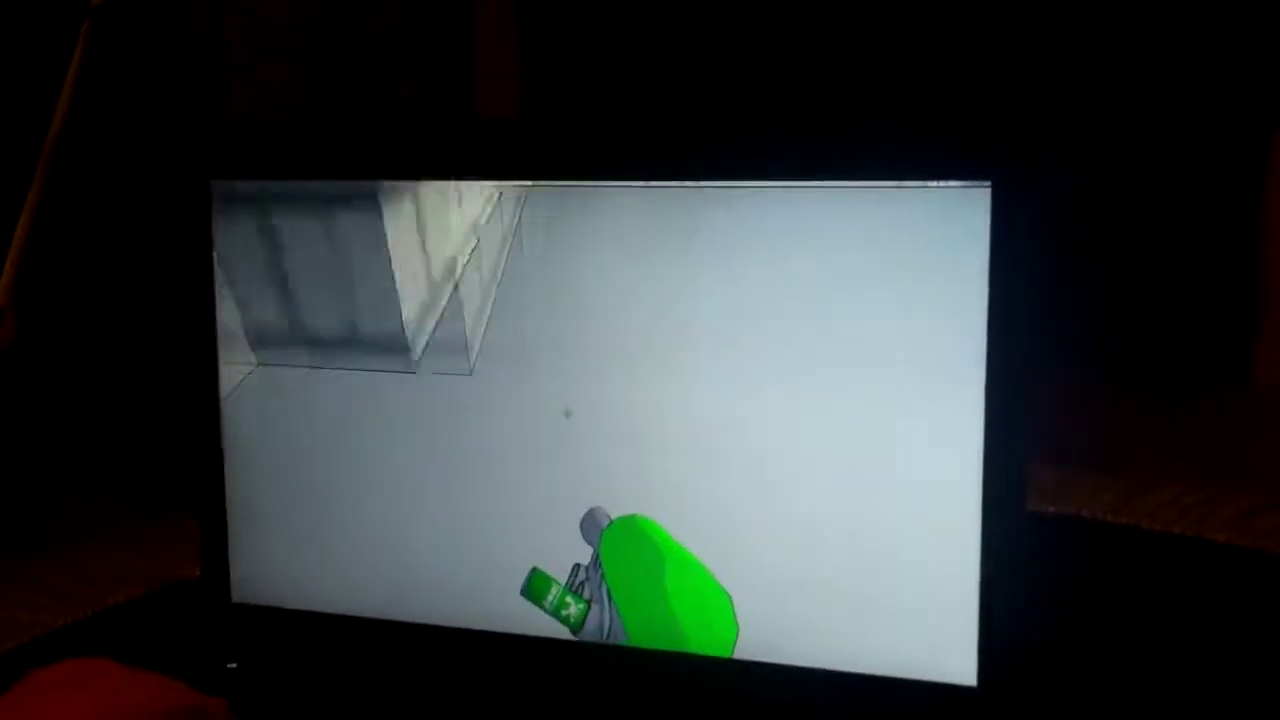
pyautogui.click(600, 470)
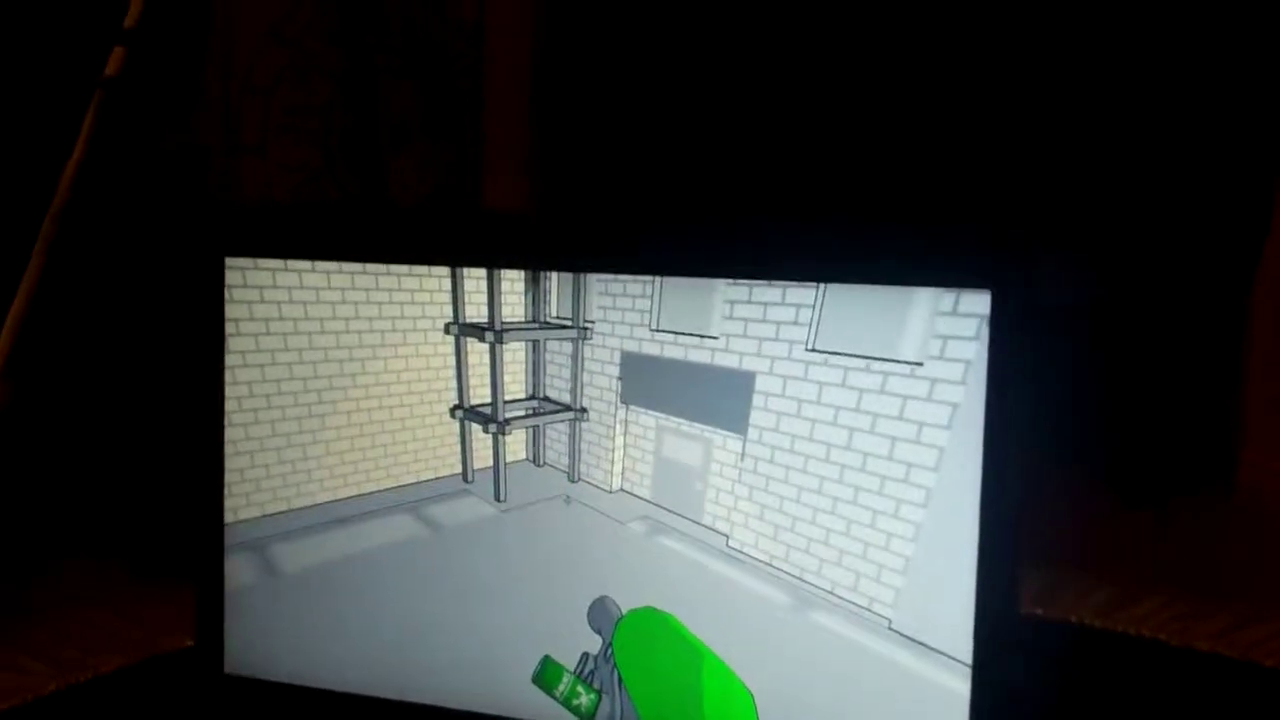
pyautogui.click(560, 540)
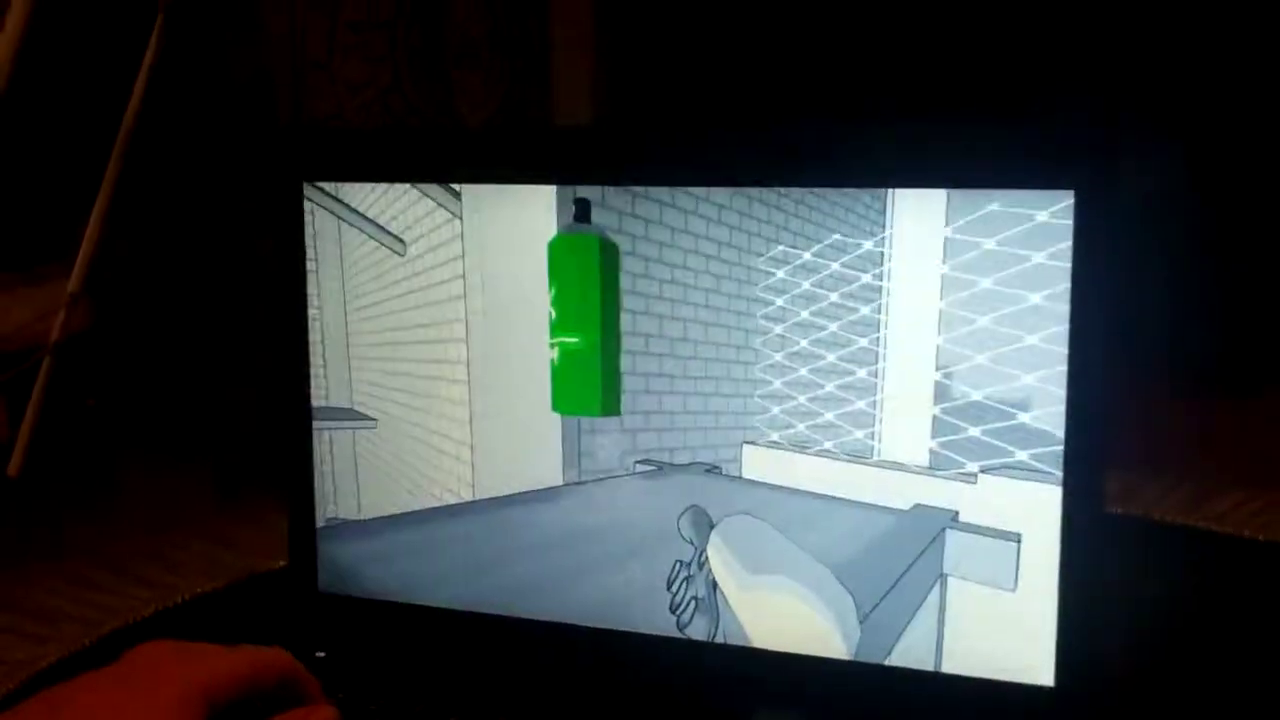
pyautogui.press('w')
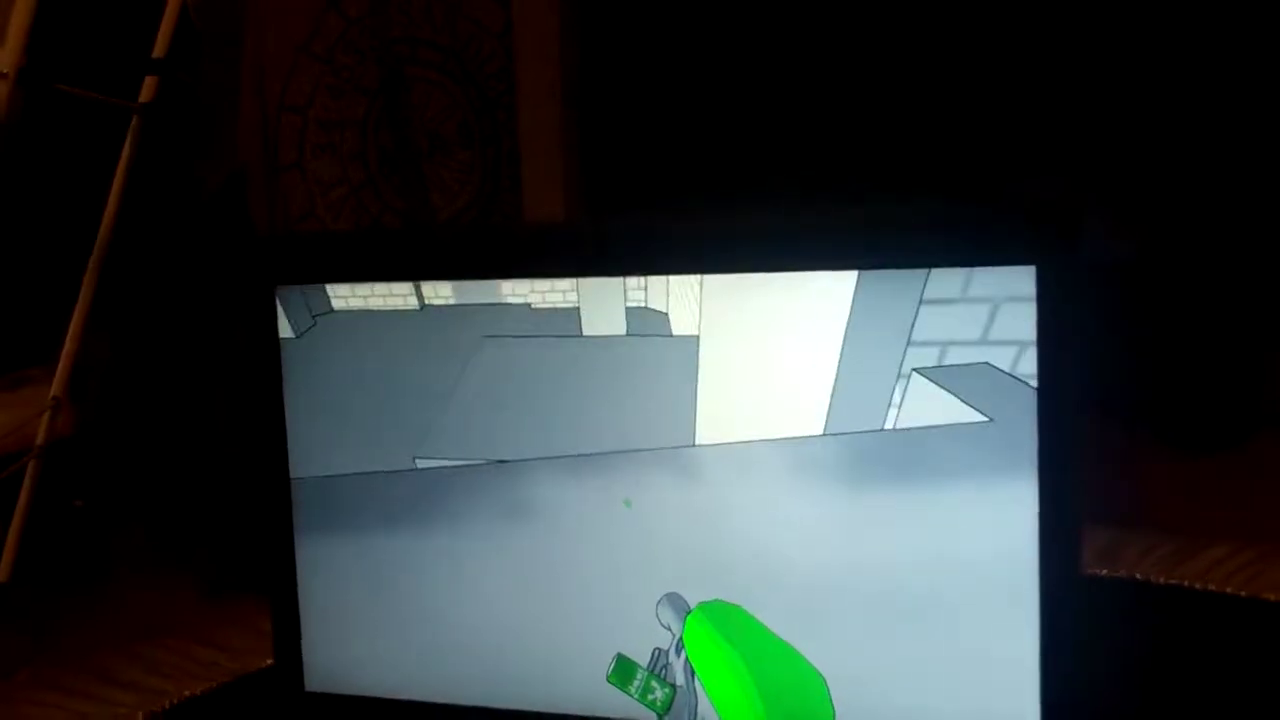
# Walk up the green ramp and bounce off it, spraying green paint mid-jump.
pyautogui.press('w')
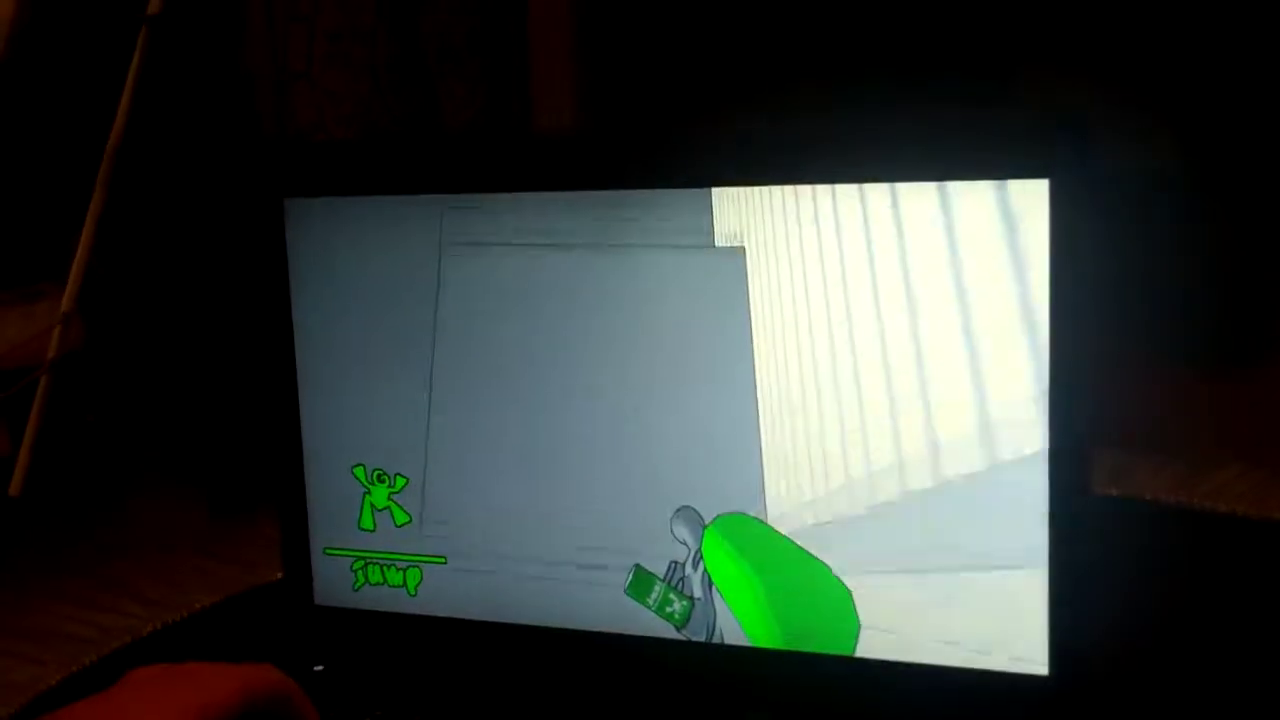
pyautogui.click(640, 400)
pyautogui.press('w')
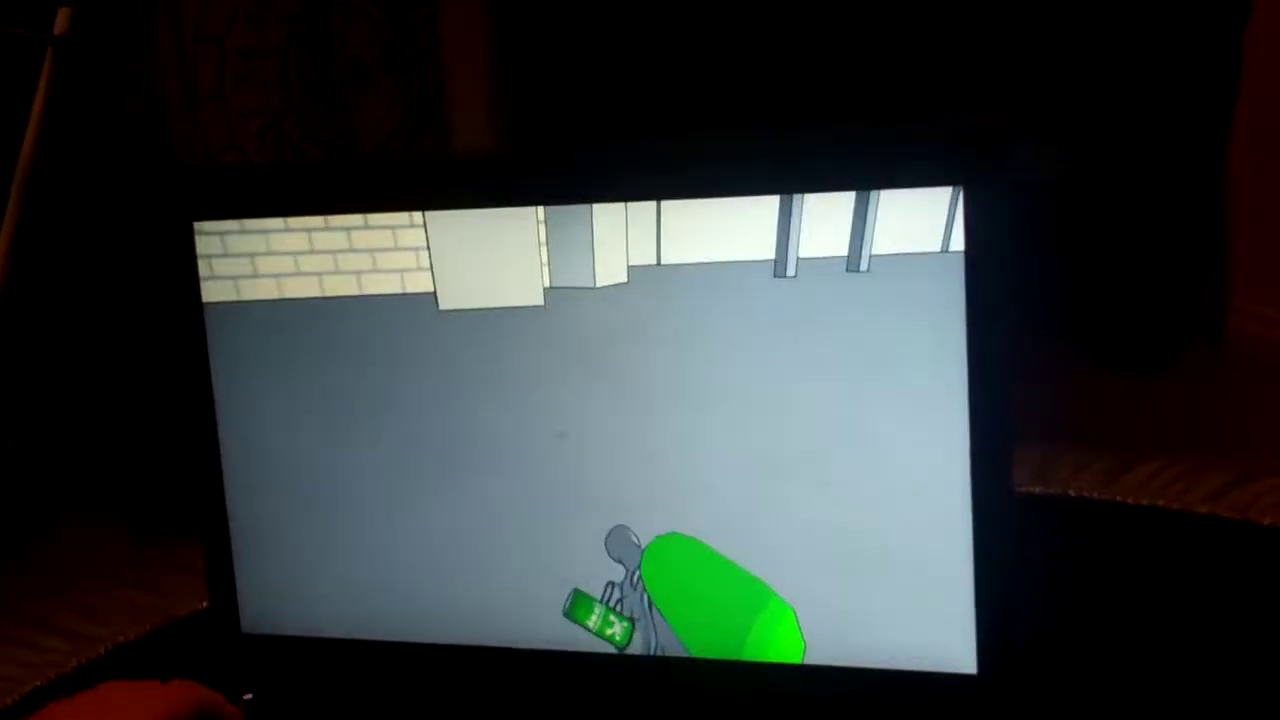
pyautogui.press('w')
pyautogui.press('w')
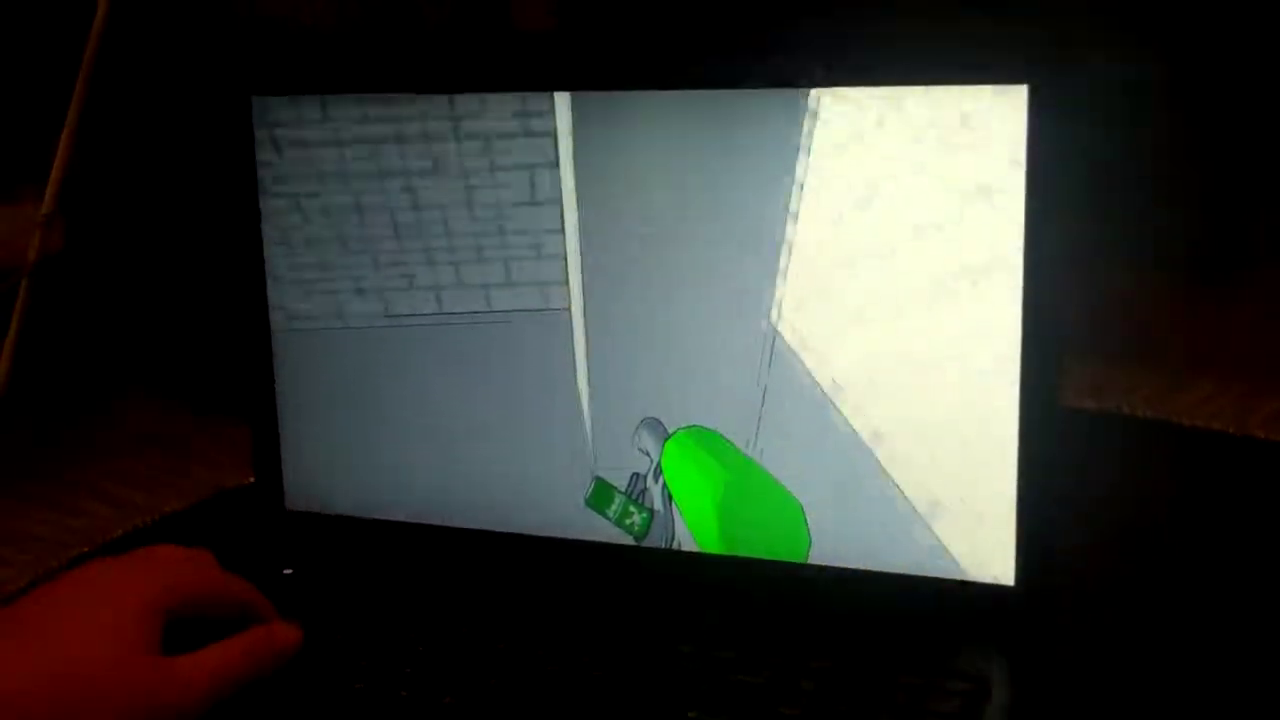
# Paint the wall and ground green while crossing the brick rooms into the corridor.
pyautogui.click(640, 300)
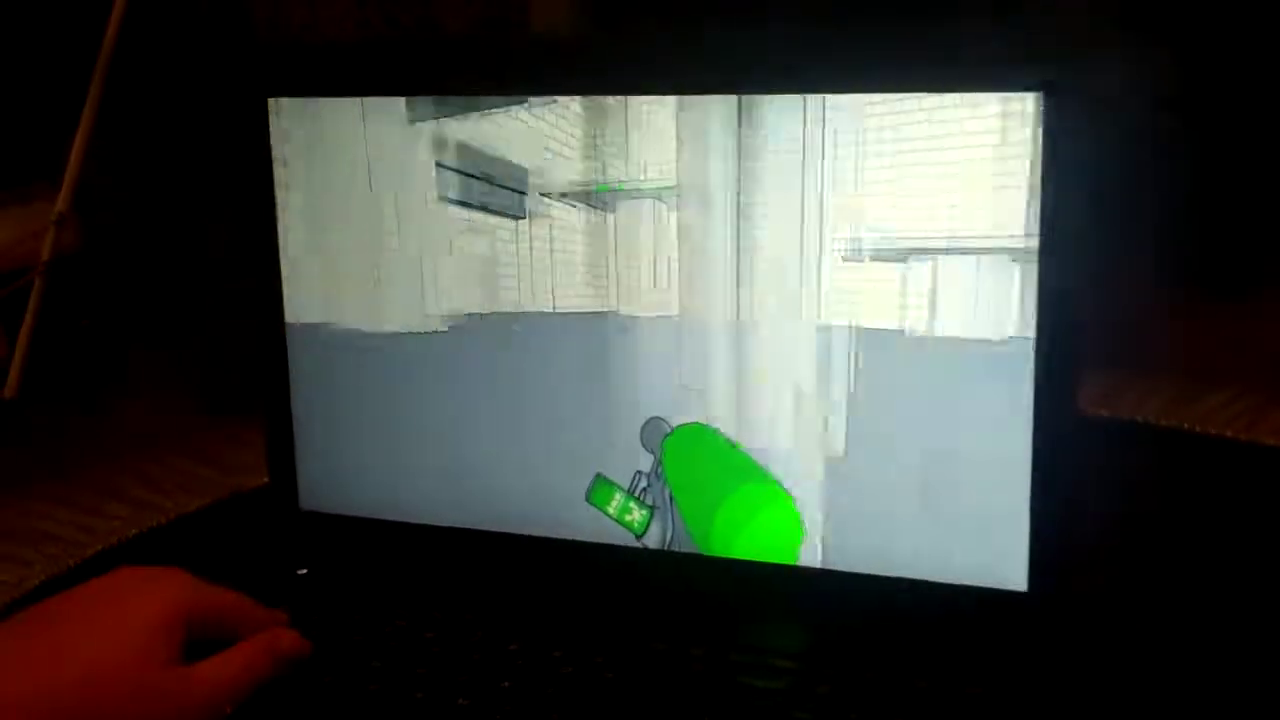
pyautogui.press('w')
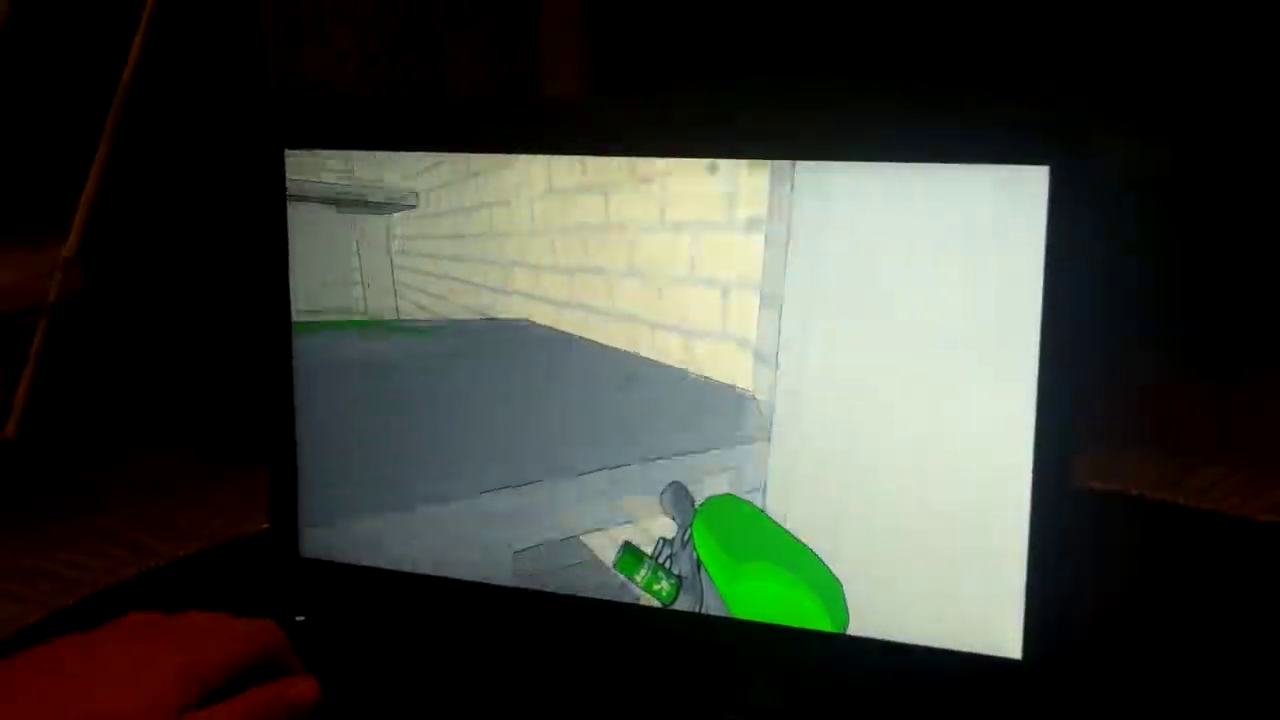
pyautogui.press('w')
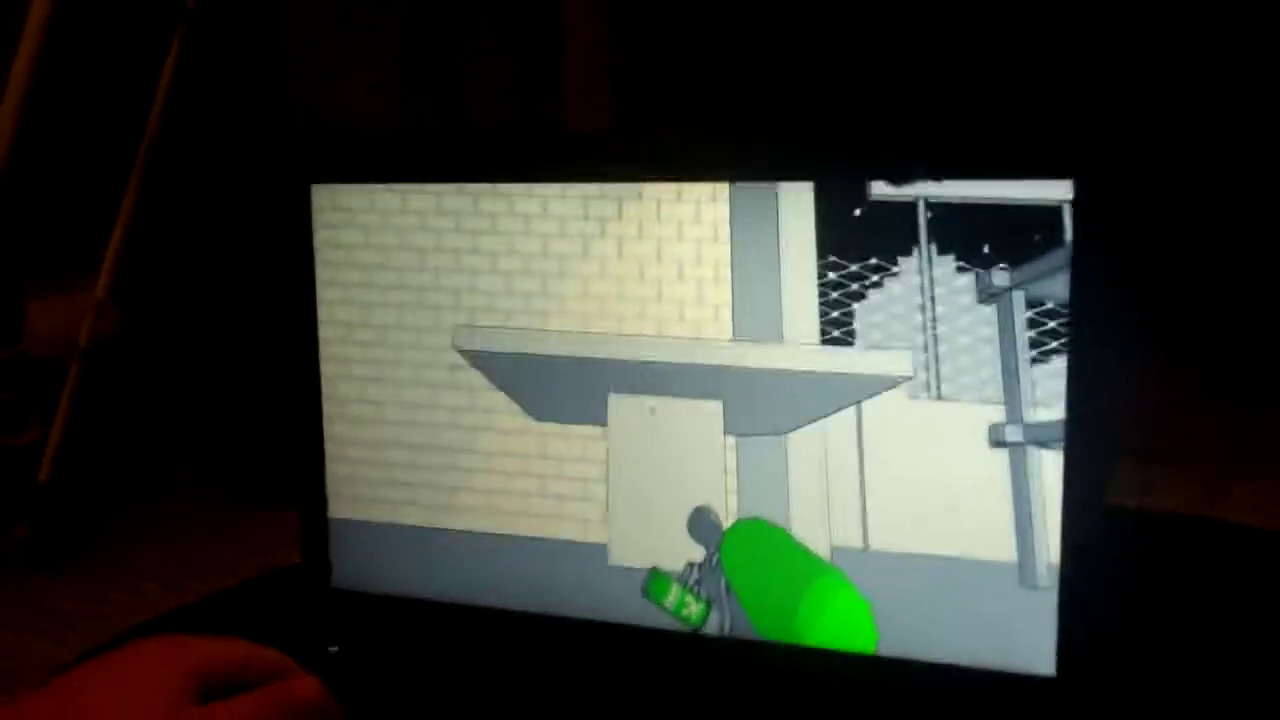
pyautogui.press('w')
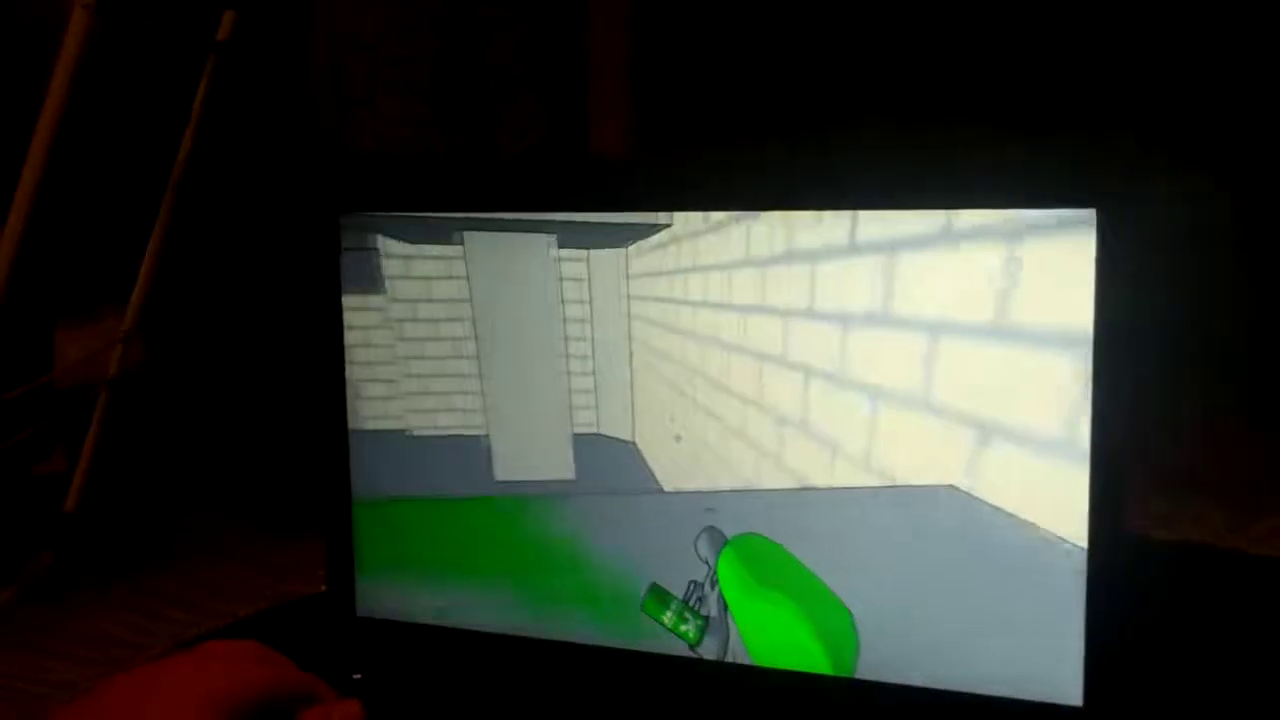
pyautogui.press('w')
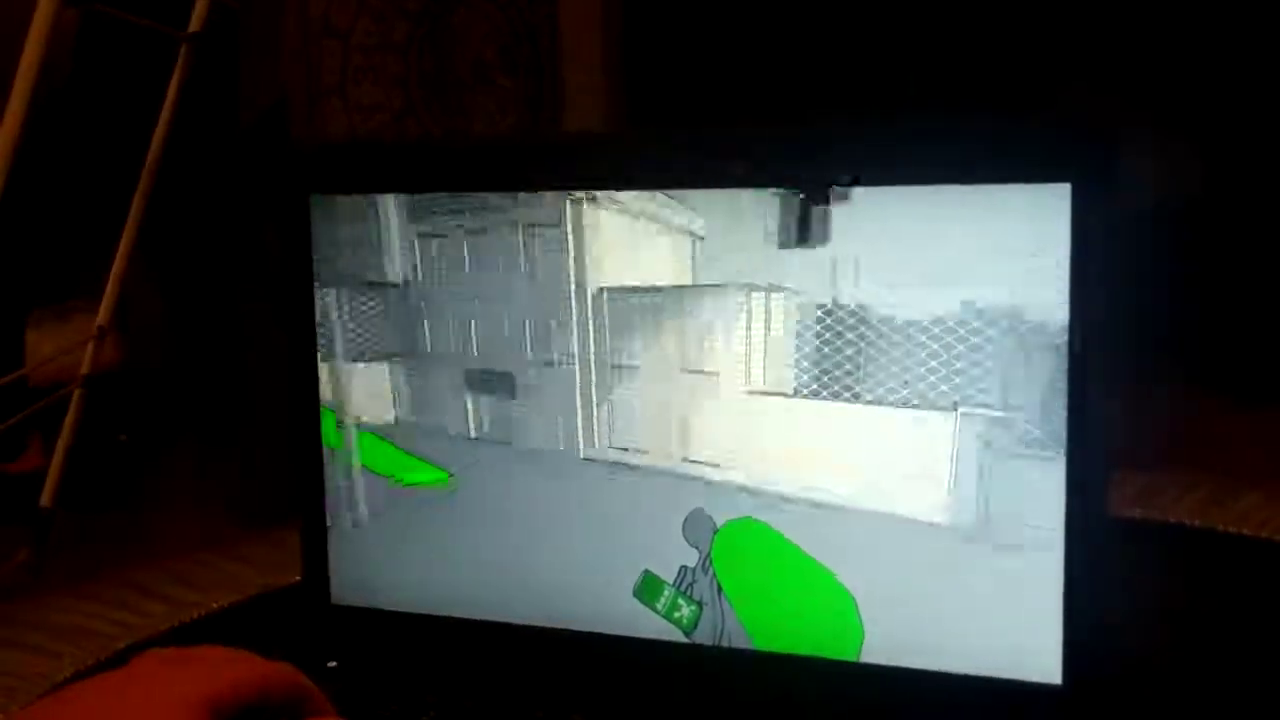
pyautogui.press('w')
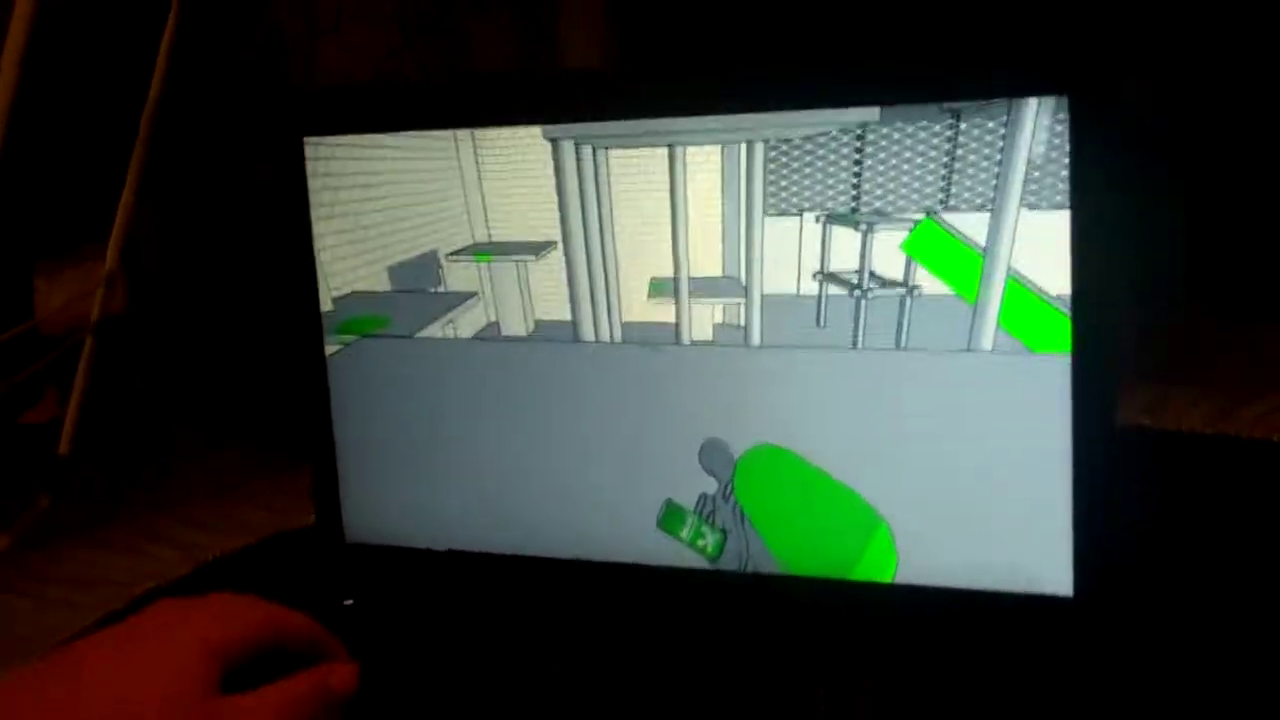
pyautogui.click(640, 400)
pyautogui.press('w')
pyautogui.press('w')
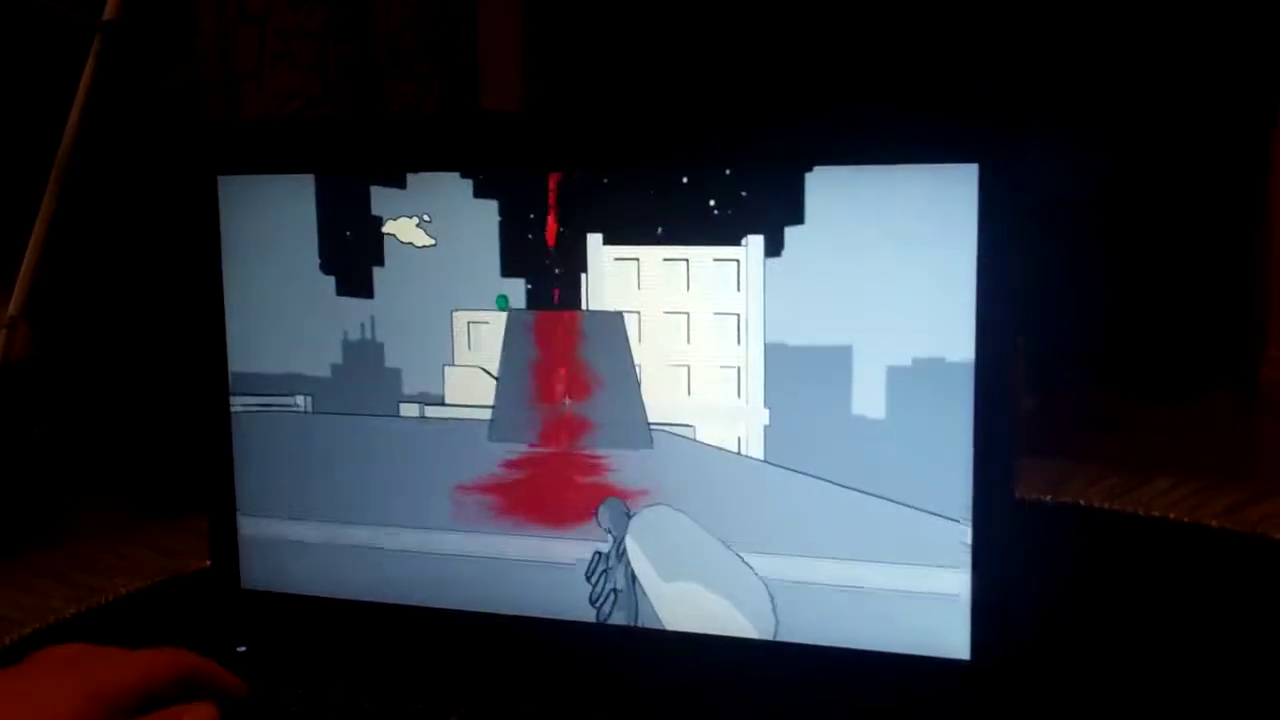
# Sprint over the red-painted ramp and rooftops, then pick up the green paint can.
pyautogui.press('w')
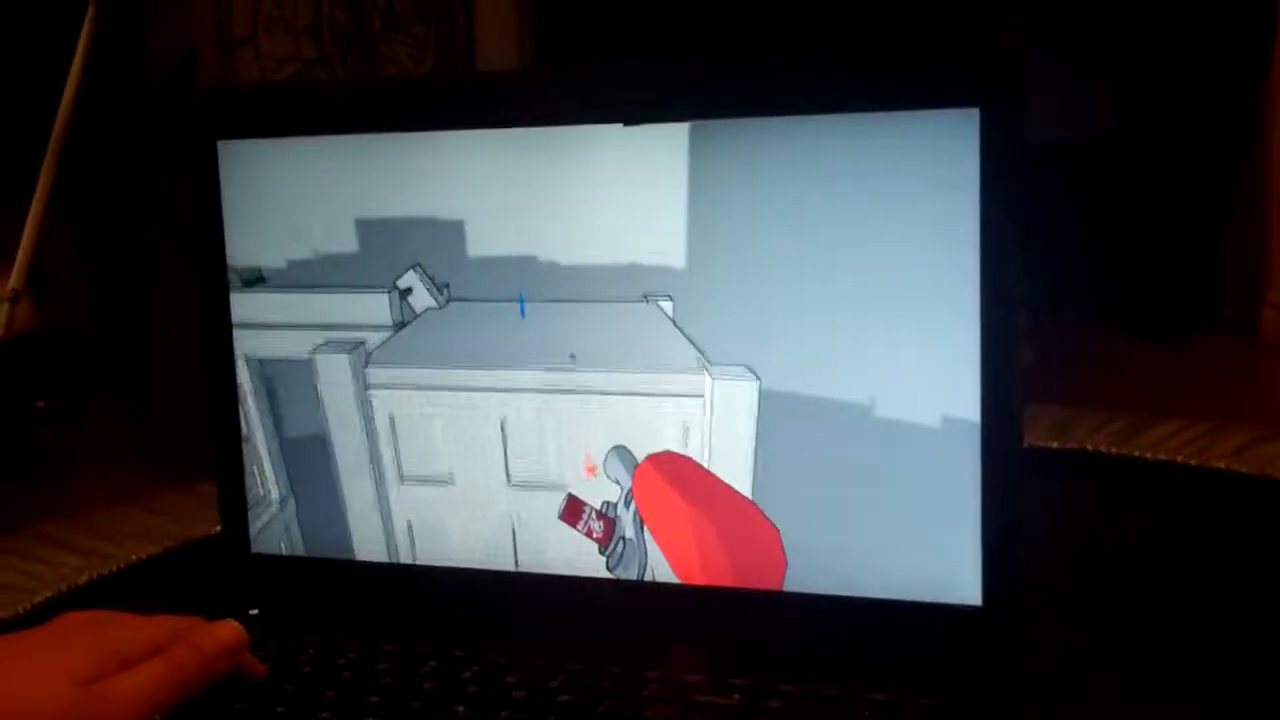
pyautogui.press('w')
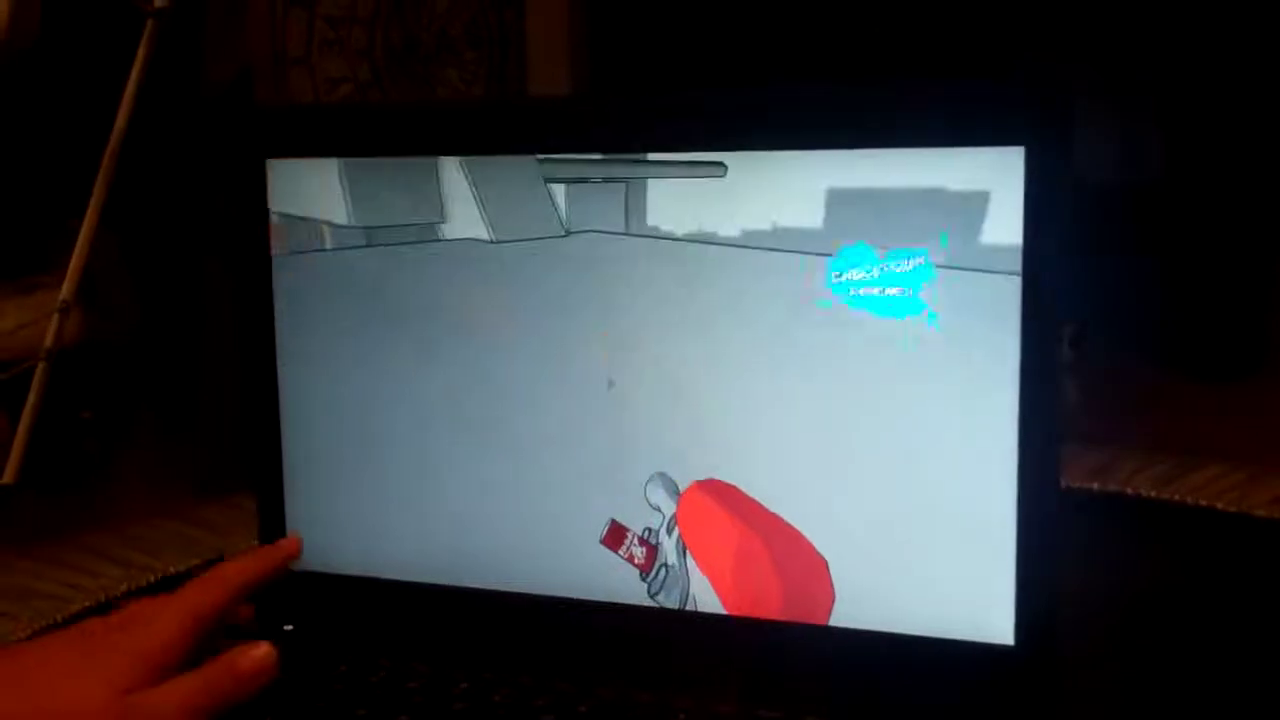
pyautogui.press('w')
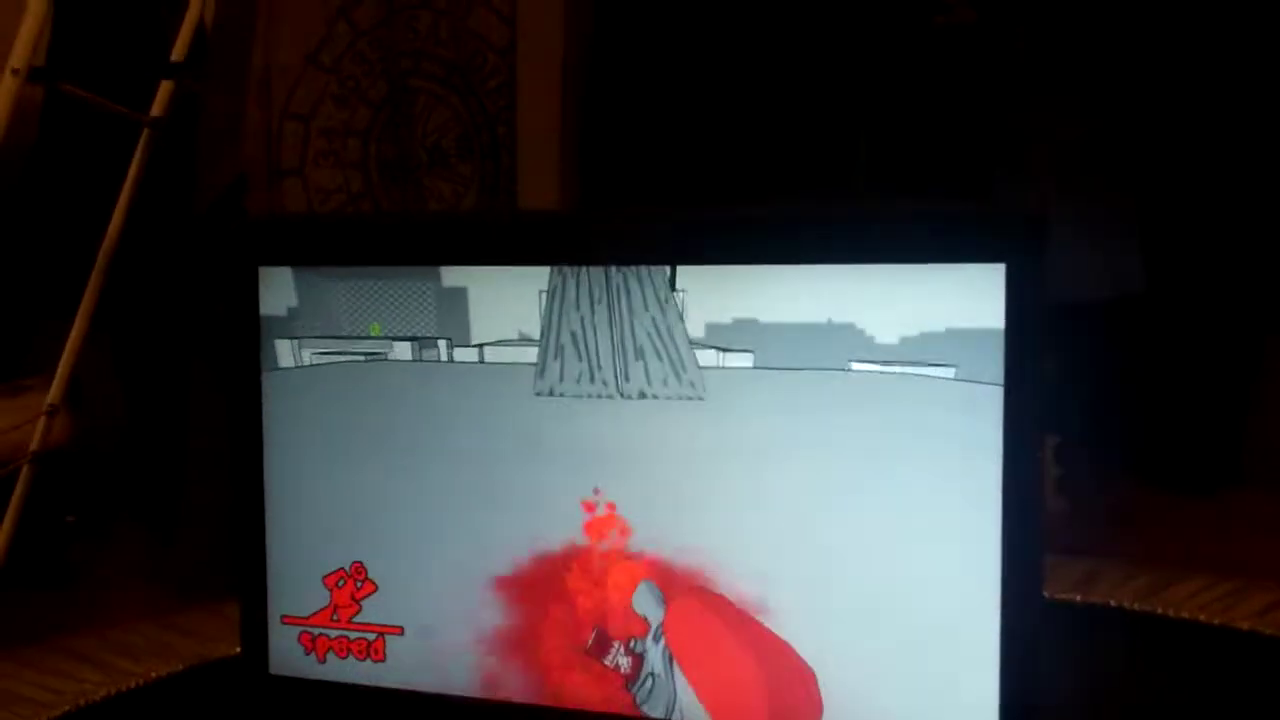
pyautogui.press('w')
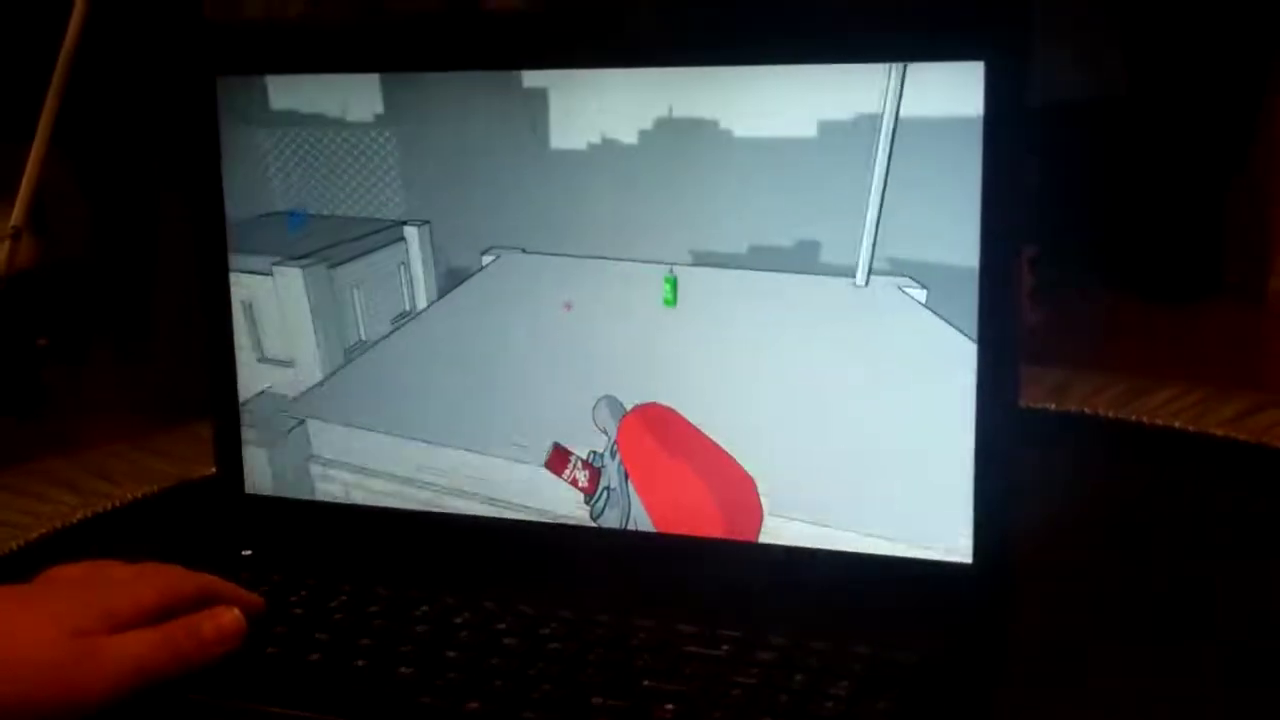
pyautogui.press('w')
# Run past the chain-link fence and up the red ramp onto the rooftop.
pyautogui.press('2')
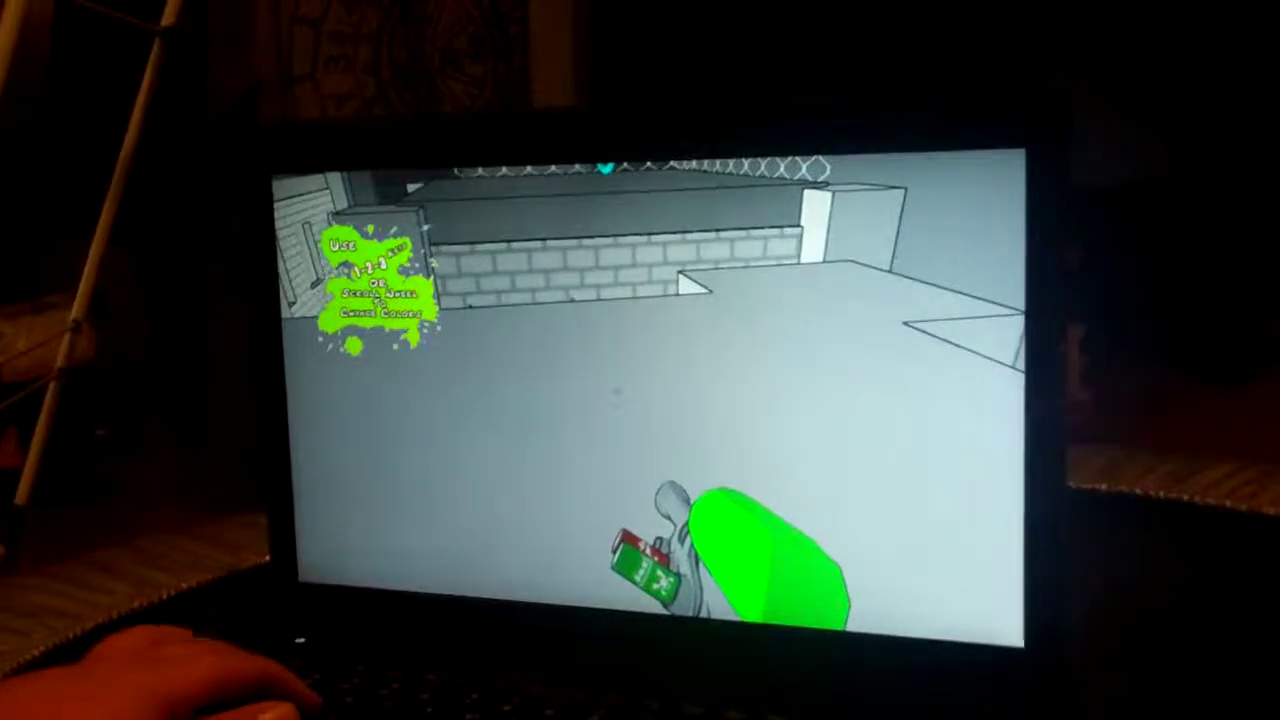
pyautogui.press('w')
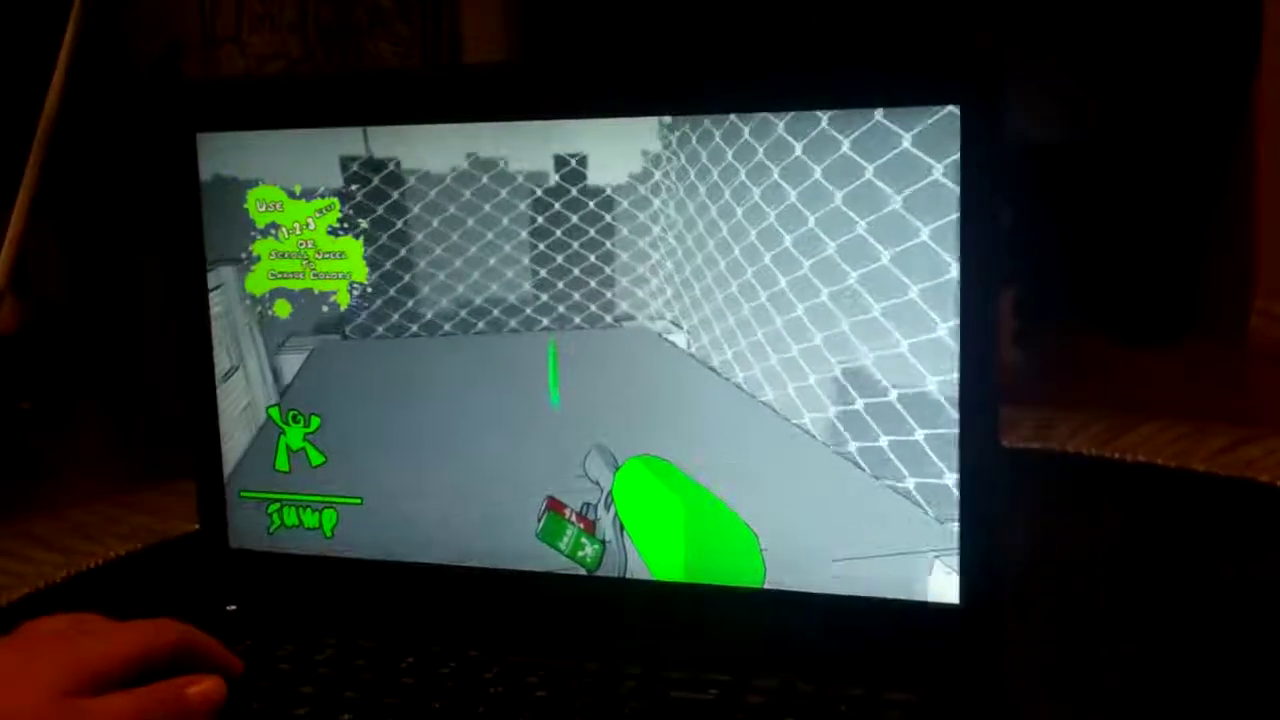
pyautogui.press('w')
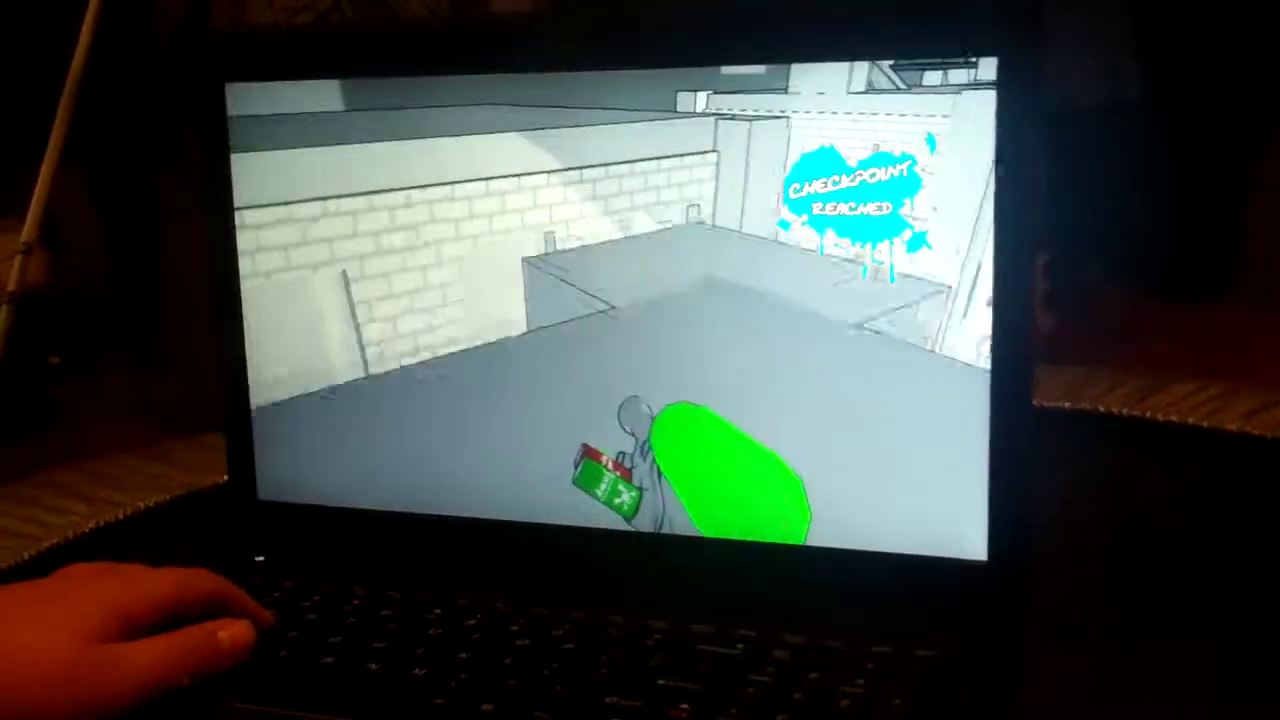
pyautogui.press('w')
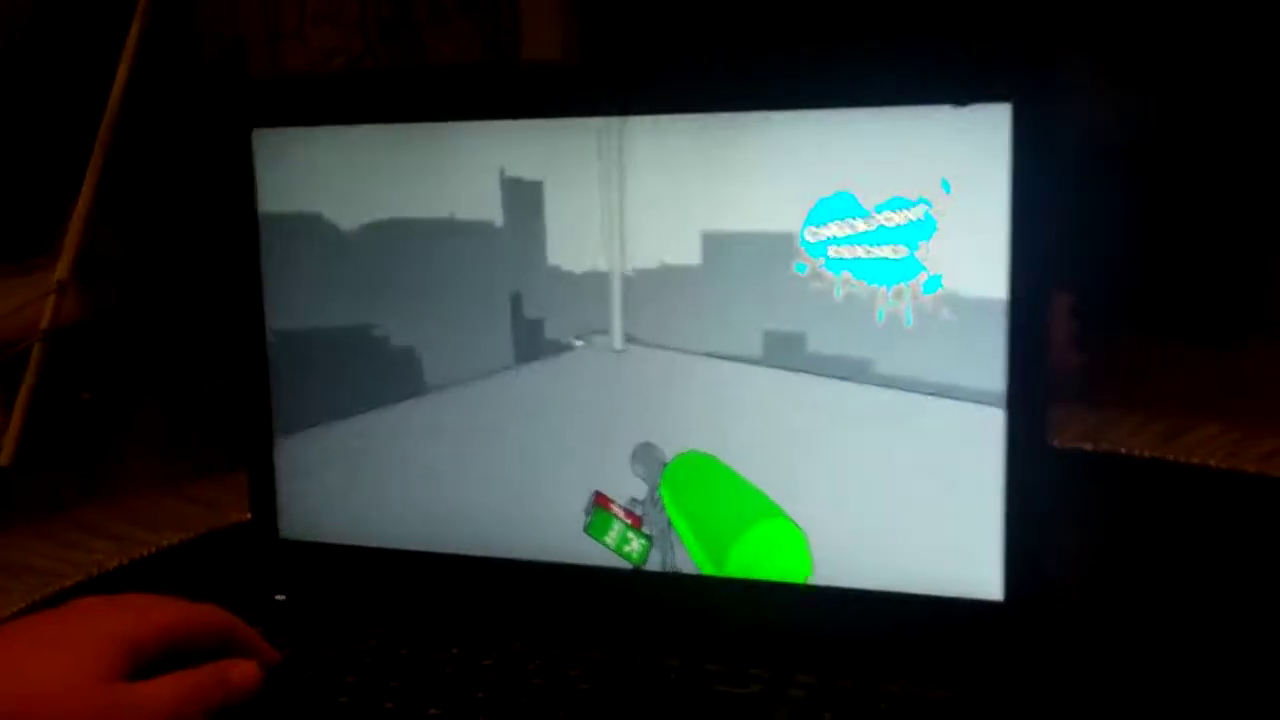
pyautogui.press('w')
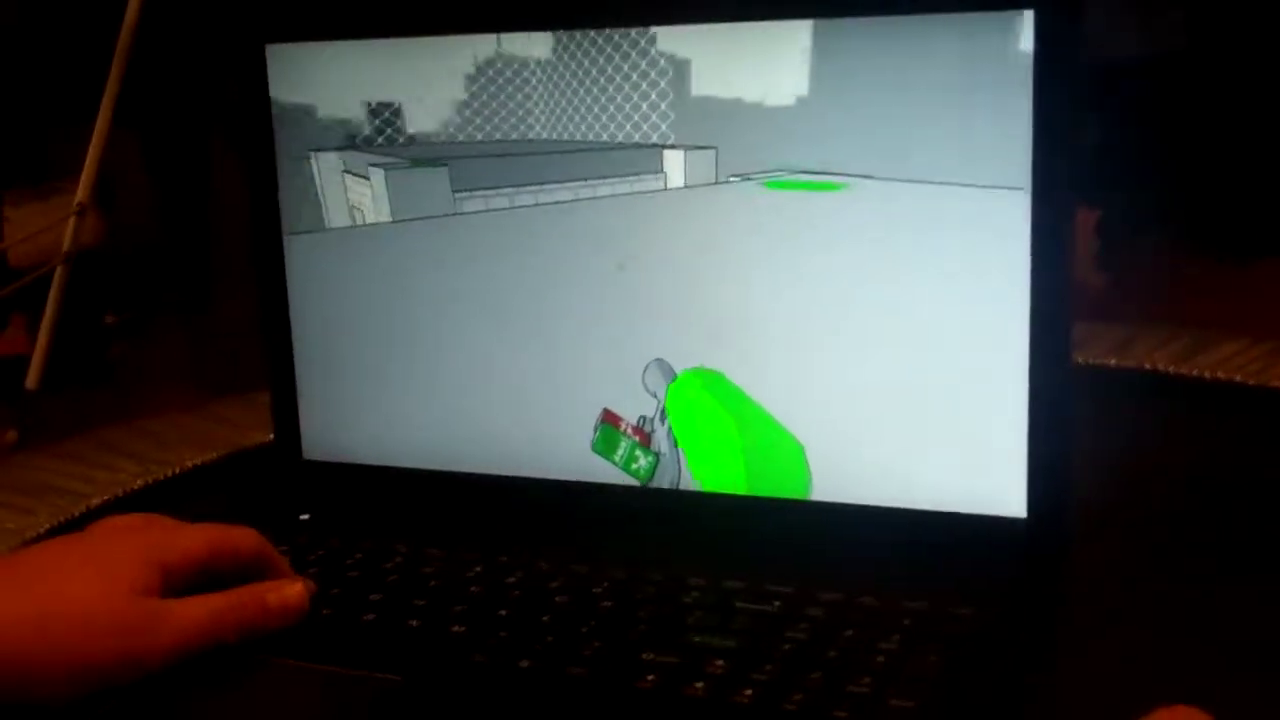
pyautogui.press('w')
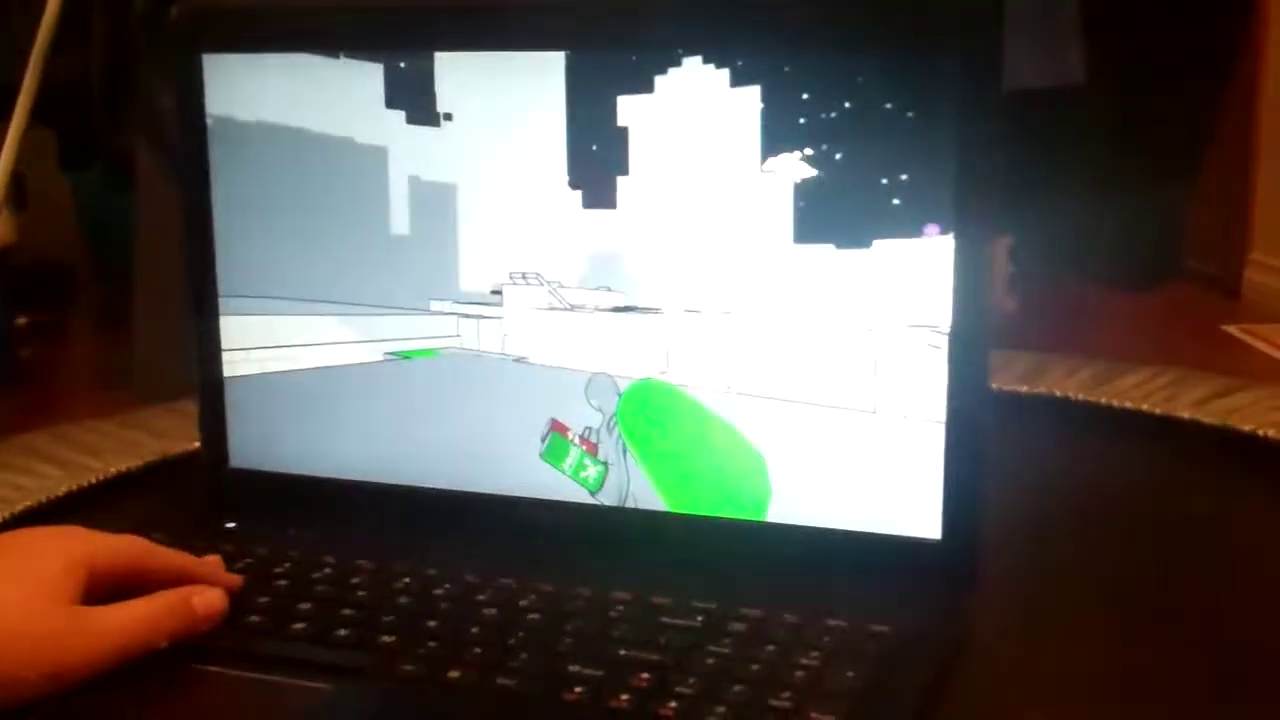
pyautogui.press('w')
pyautogui.press('w')
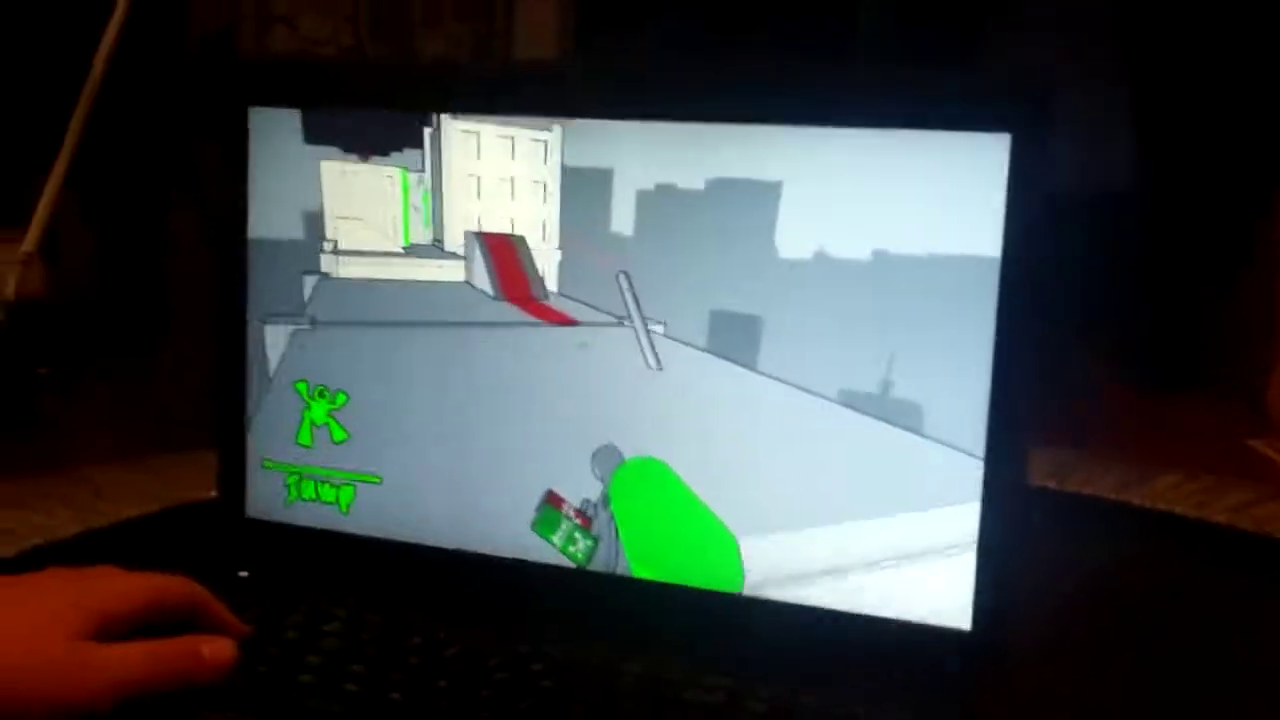
pyautogui.press('w')
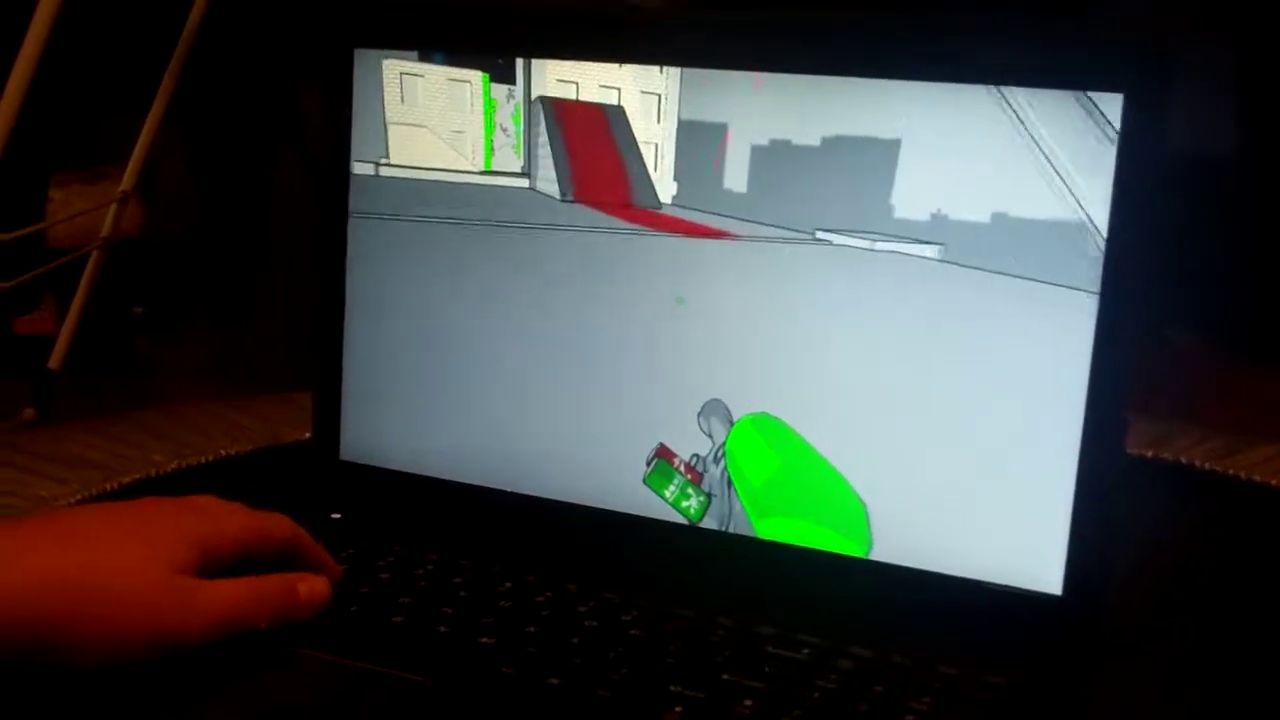
pyautogui.press('w')
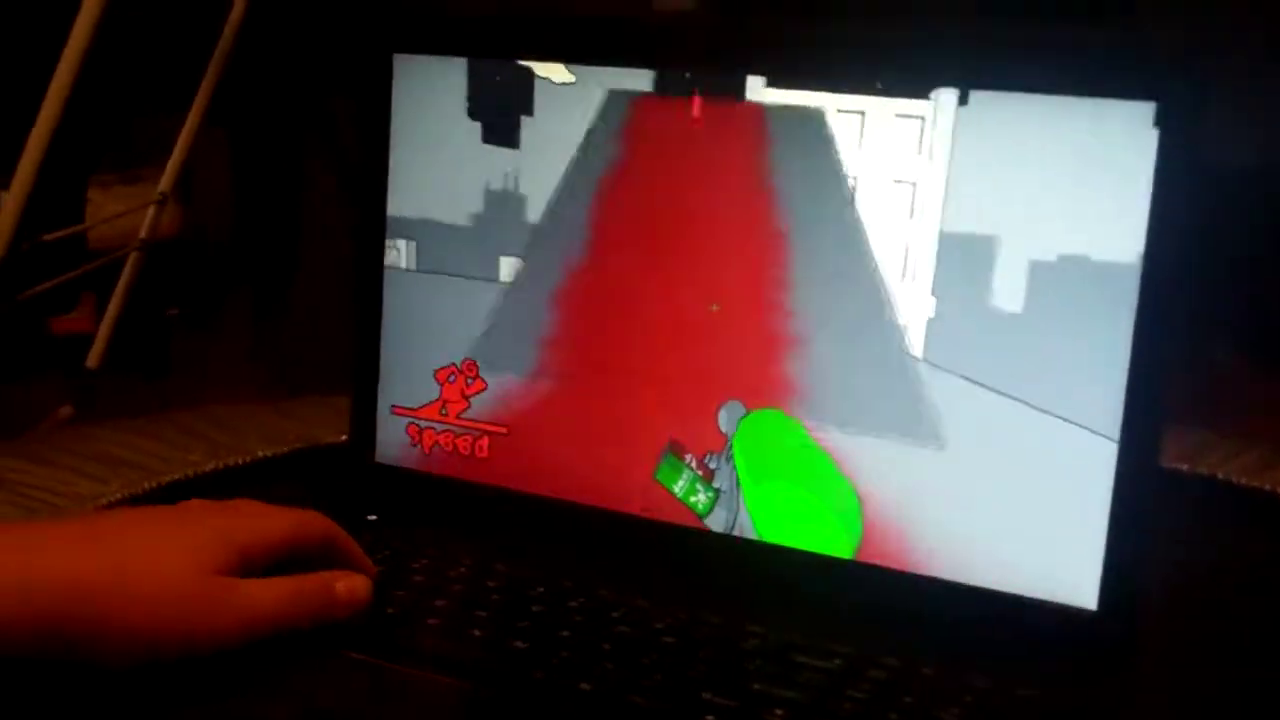
pyautogui.press('w')
pyautogui.press('w')
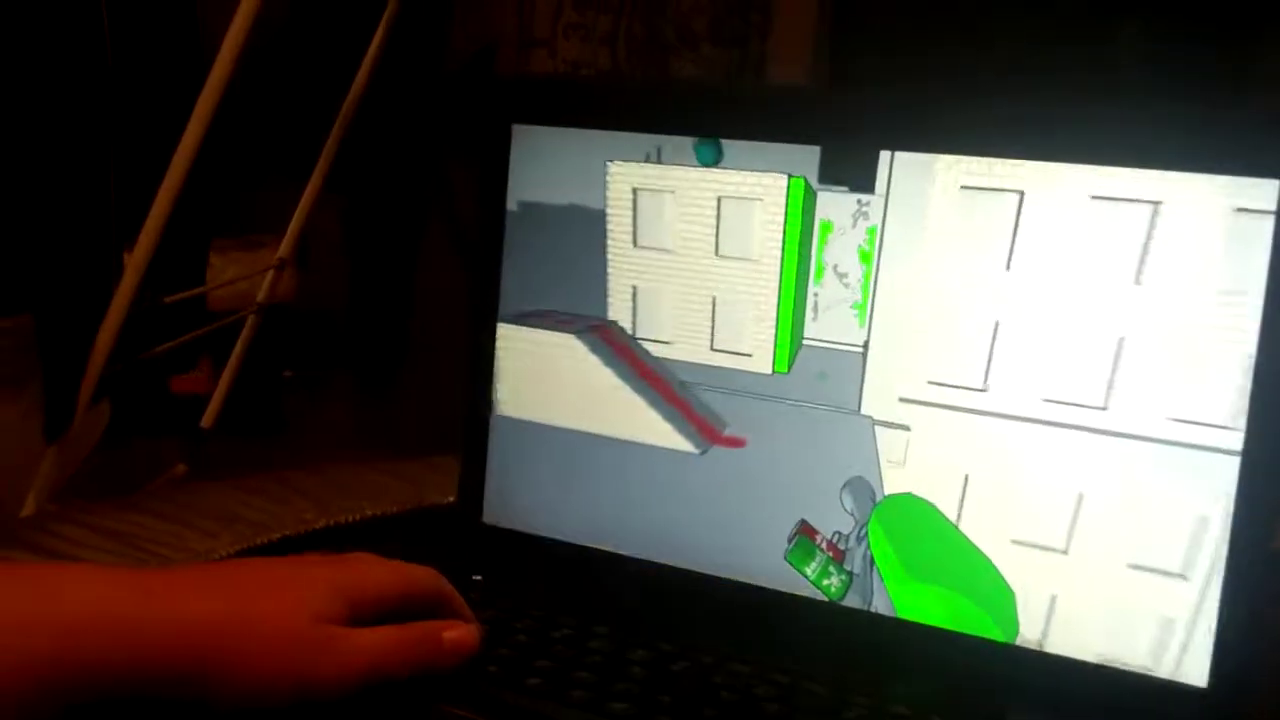
pyautogui.press('w')
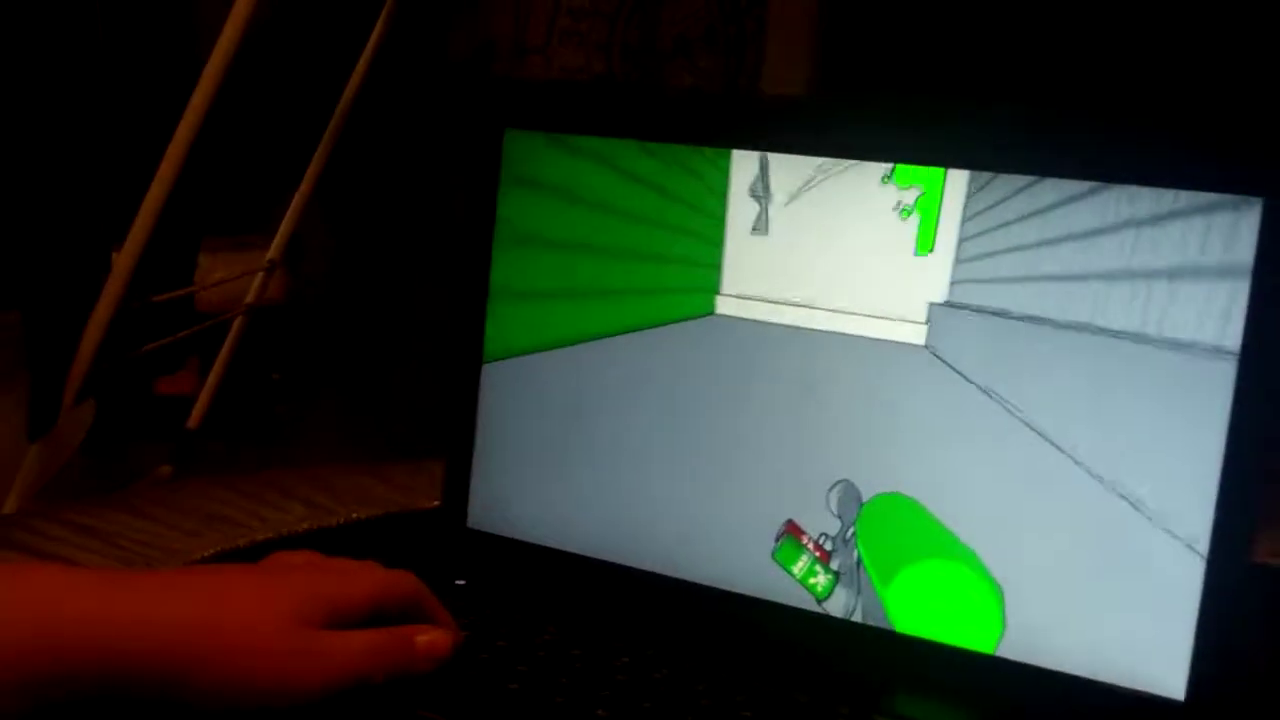
pyautogui.press('w')
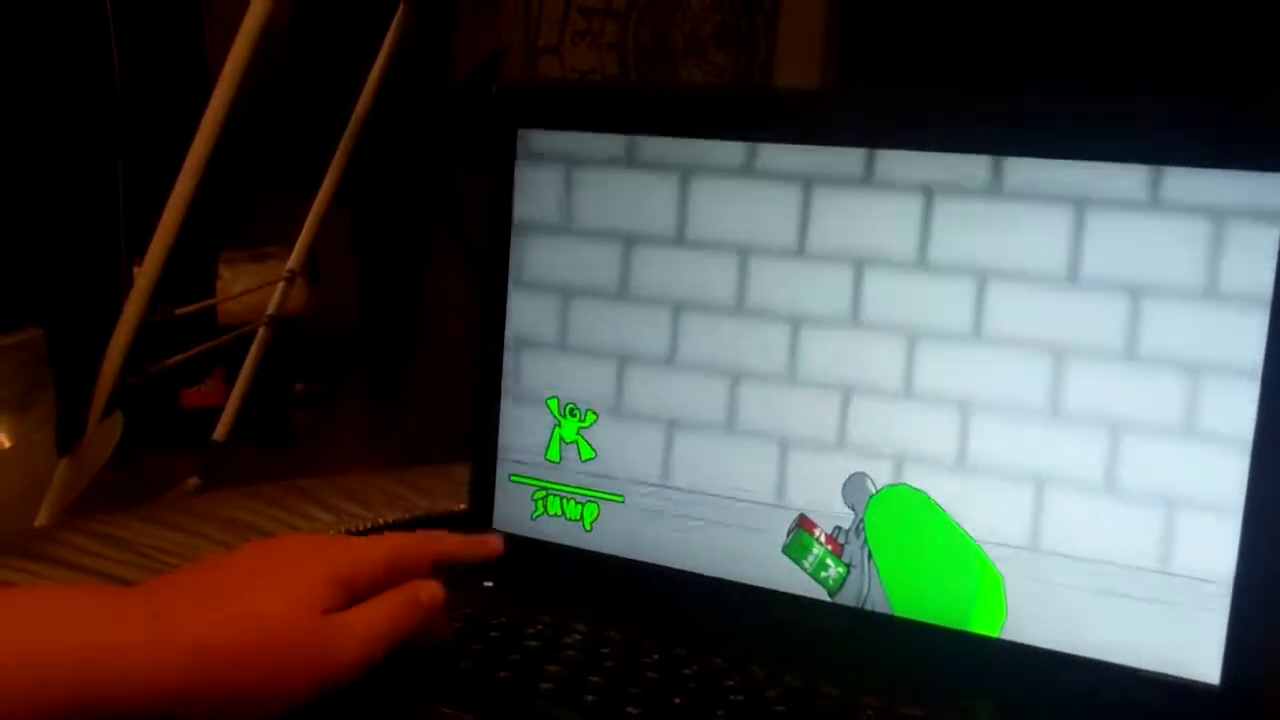
# Spray five bursts of green jump paint onto the brick wall ahead.
pyautogui.click(880, 400)
pyautogui.click(880, 400)
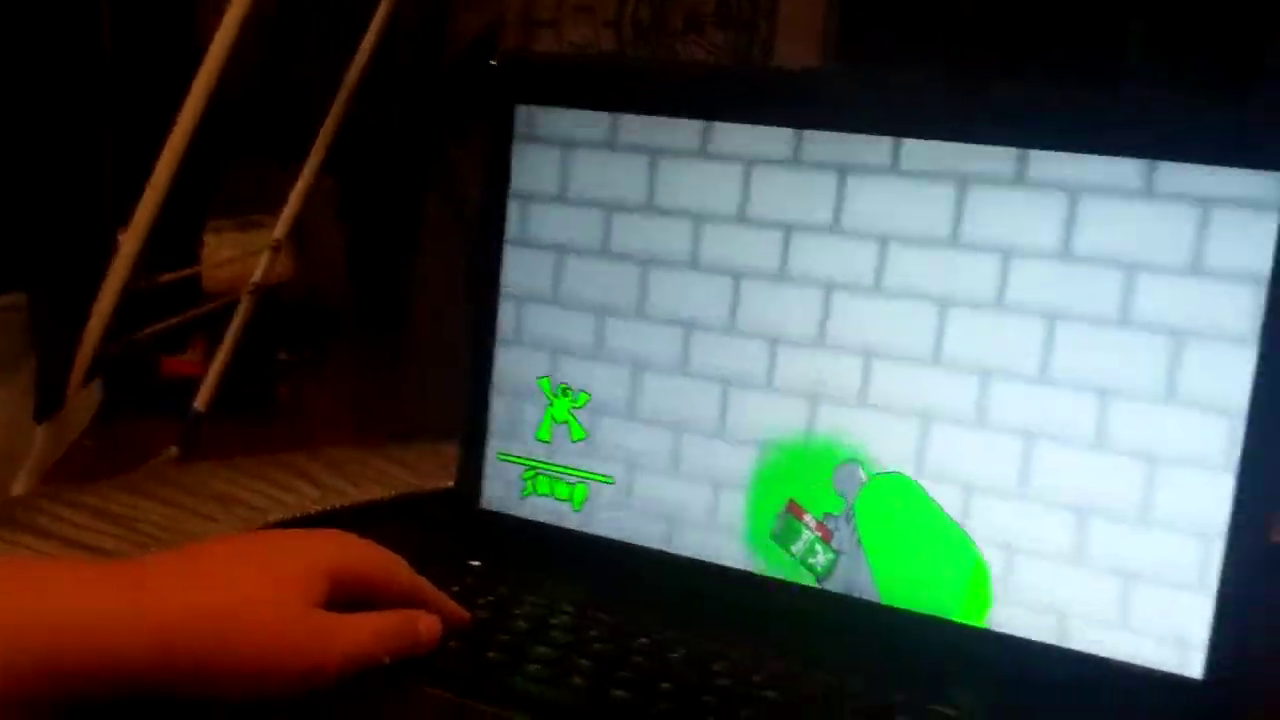
pyautogui.click(880, 400)
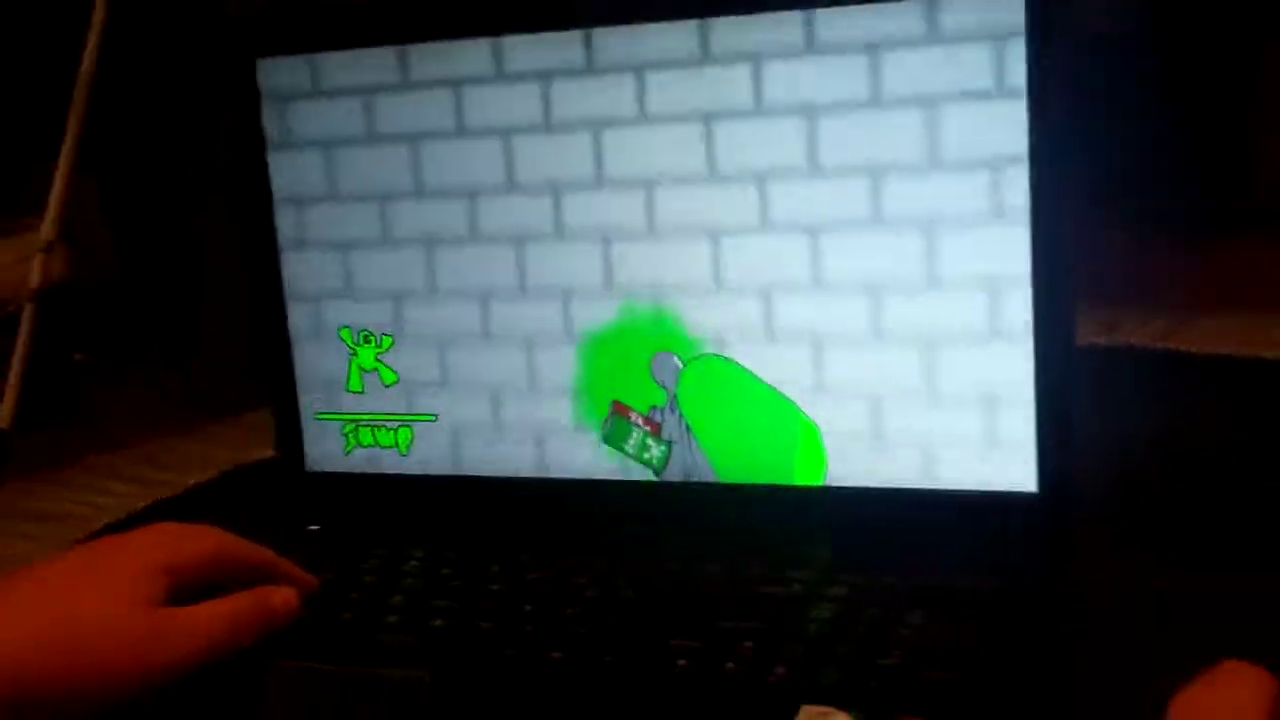
pyautogui.click(880, 400)
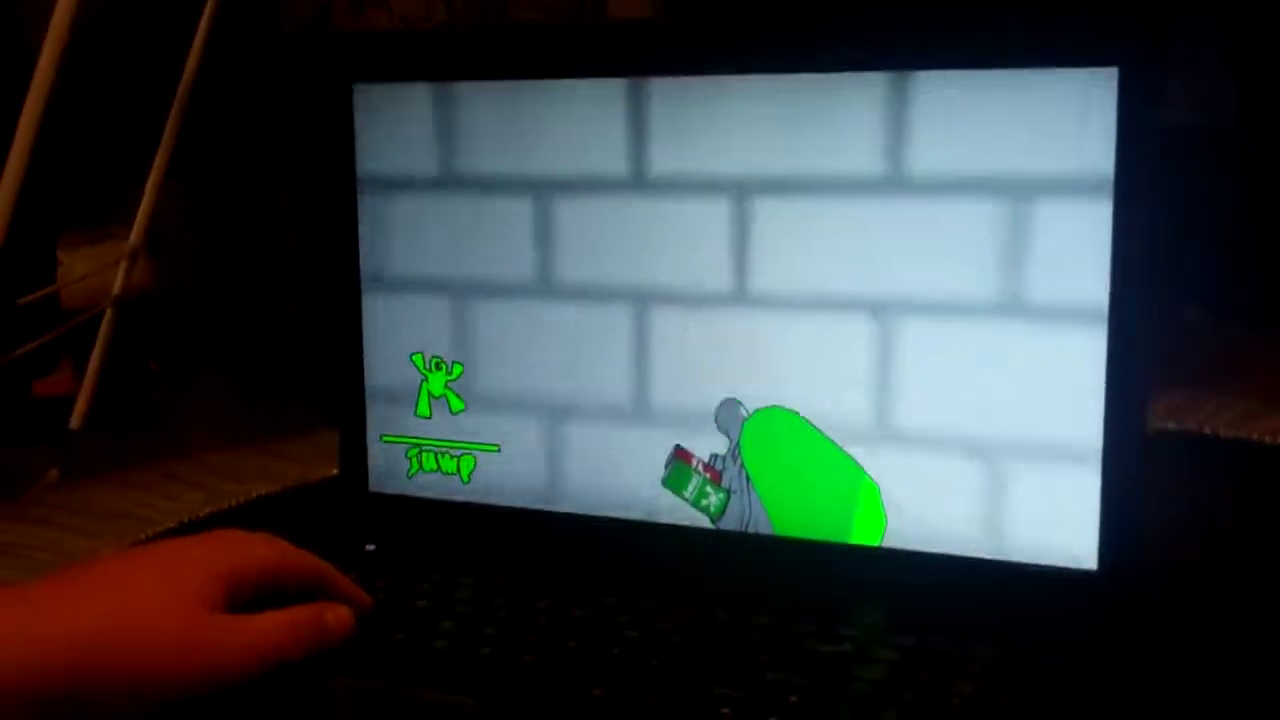
pyautogui.click(880, 400)
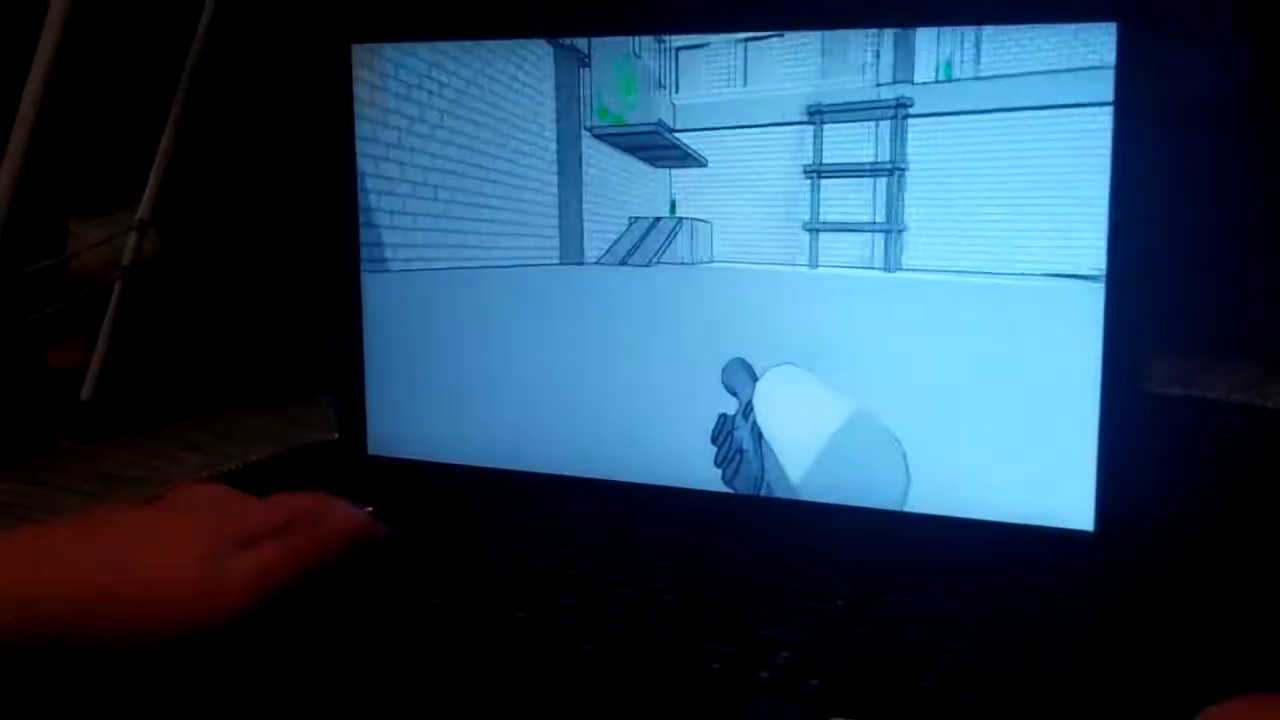
# Climb the ramp, splat green paint on the floor, then paint the alley blocks green.
pyautogui.press('w')
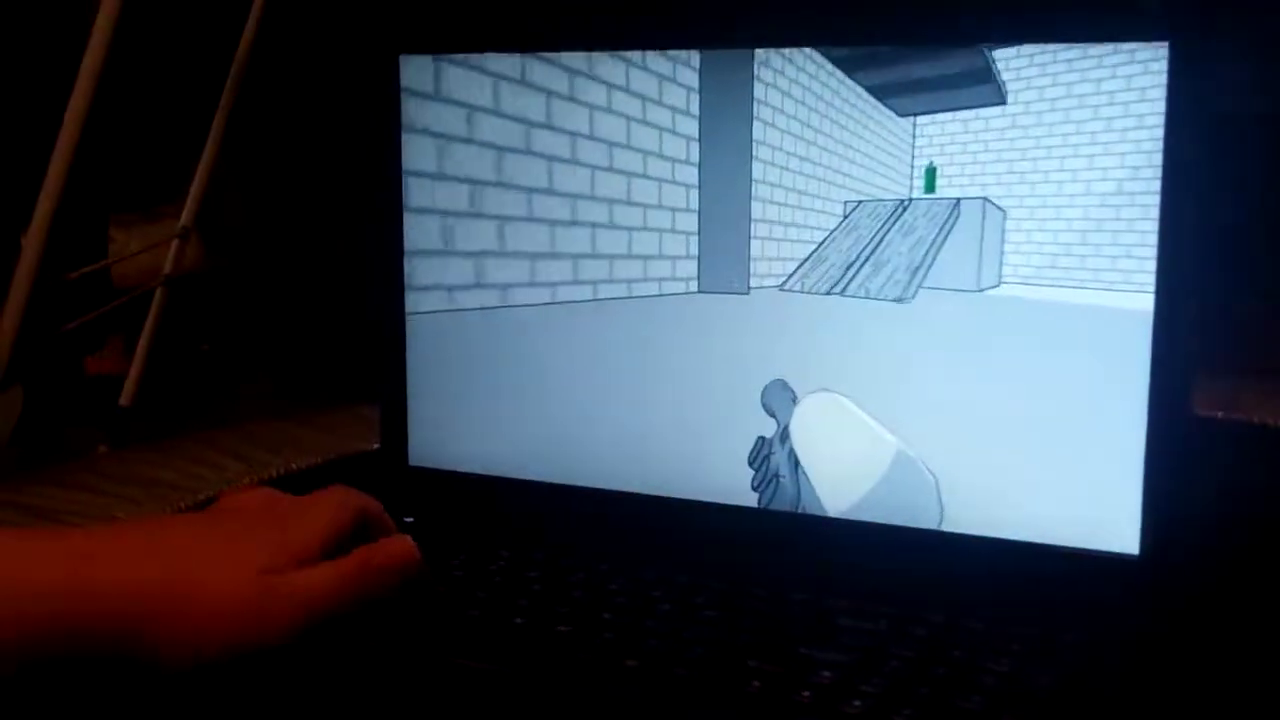
pyautogui.press('w')
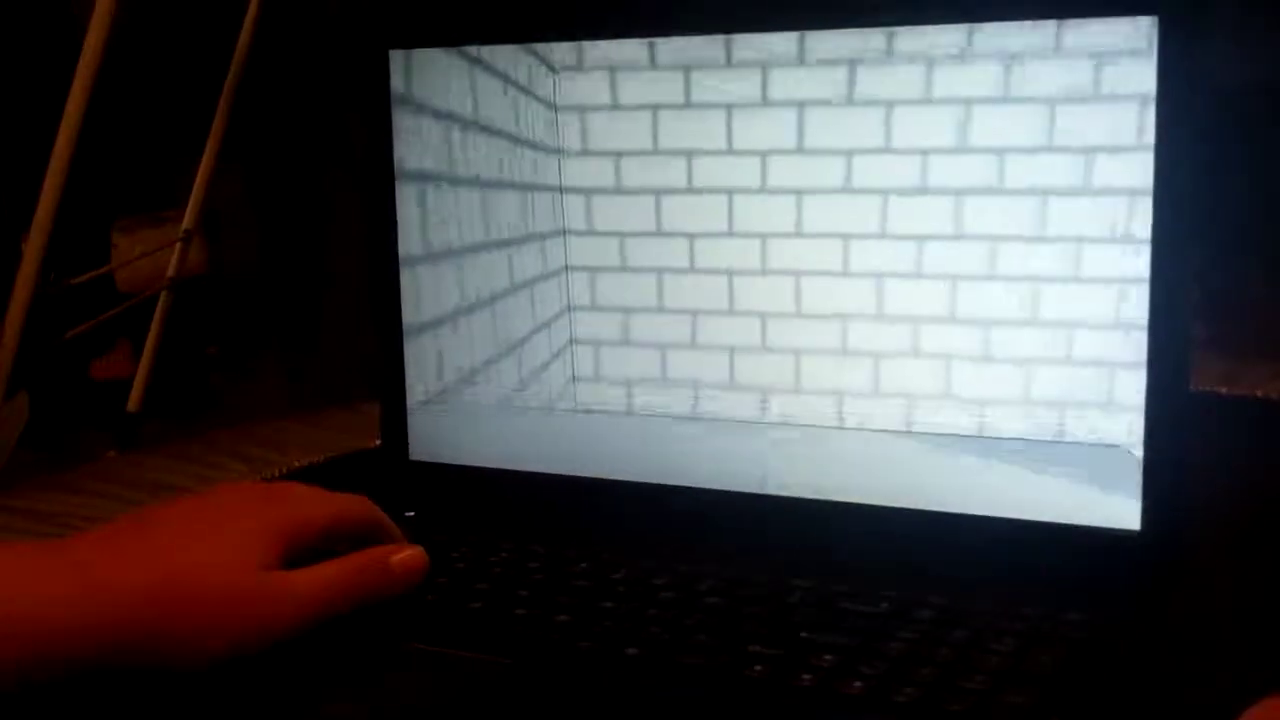
pyautogui.press('w')
pyautogui.click(700, 300)
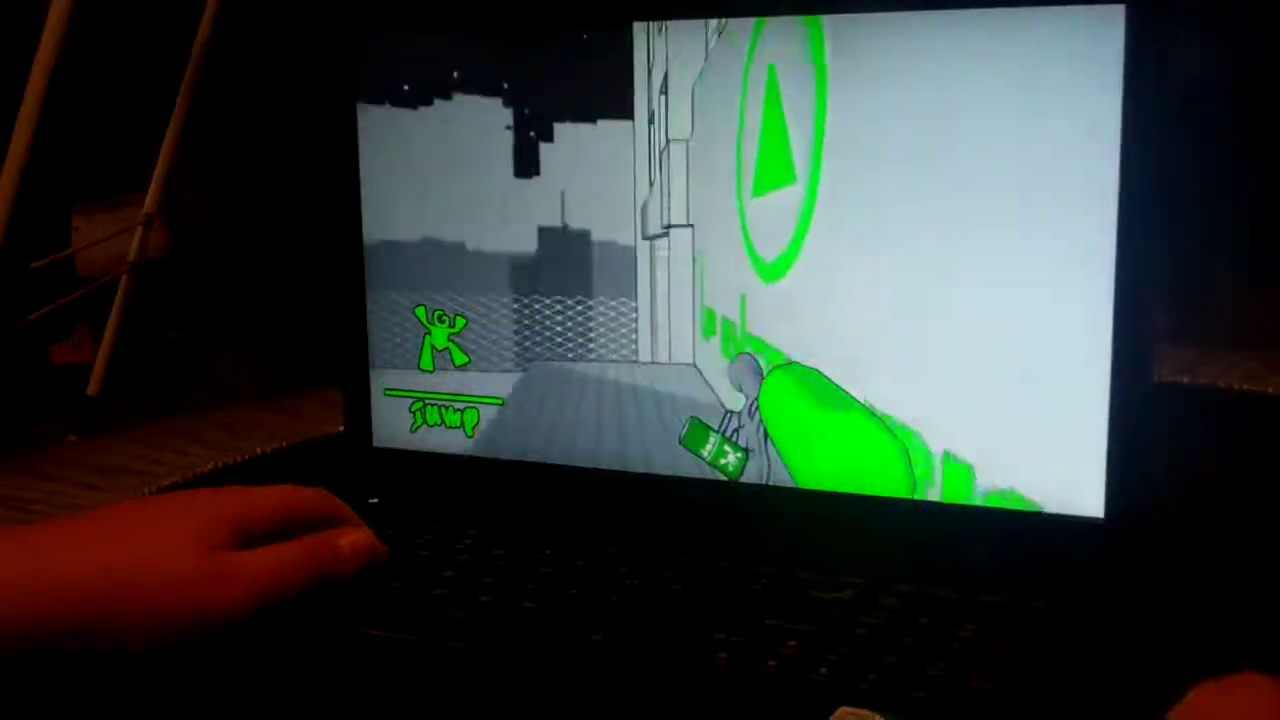
pyautogui.press('w')
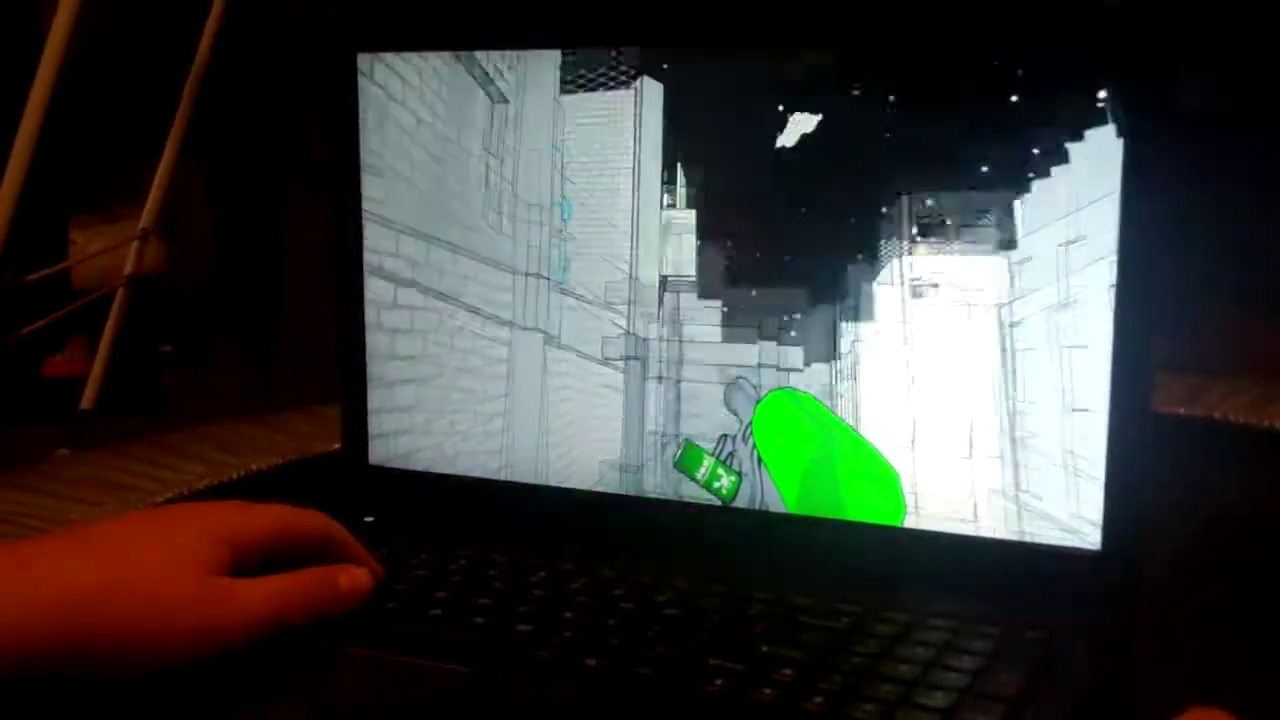
pyautogui.press('w')
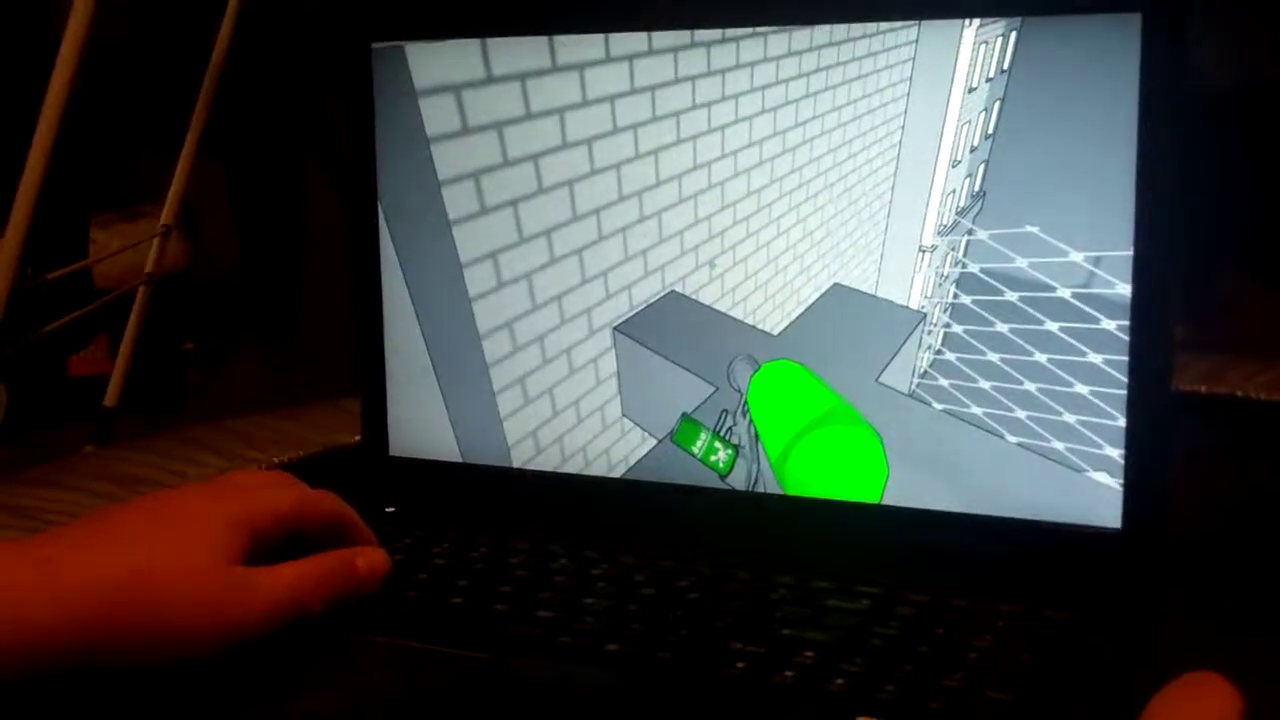
pyautogui.click(640, 300)
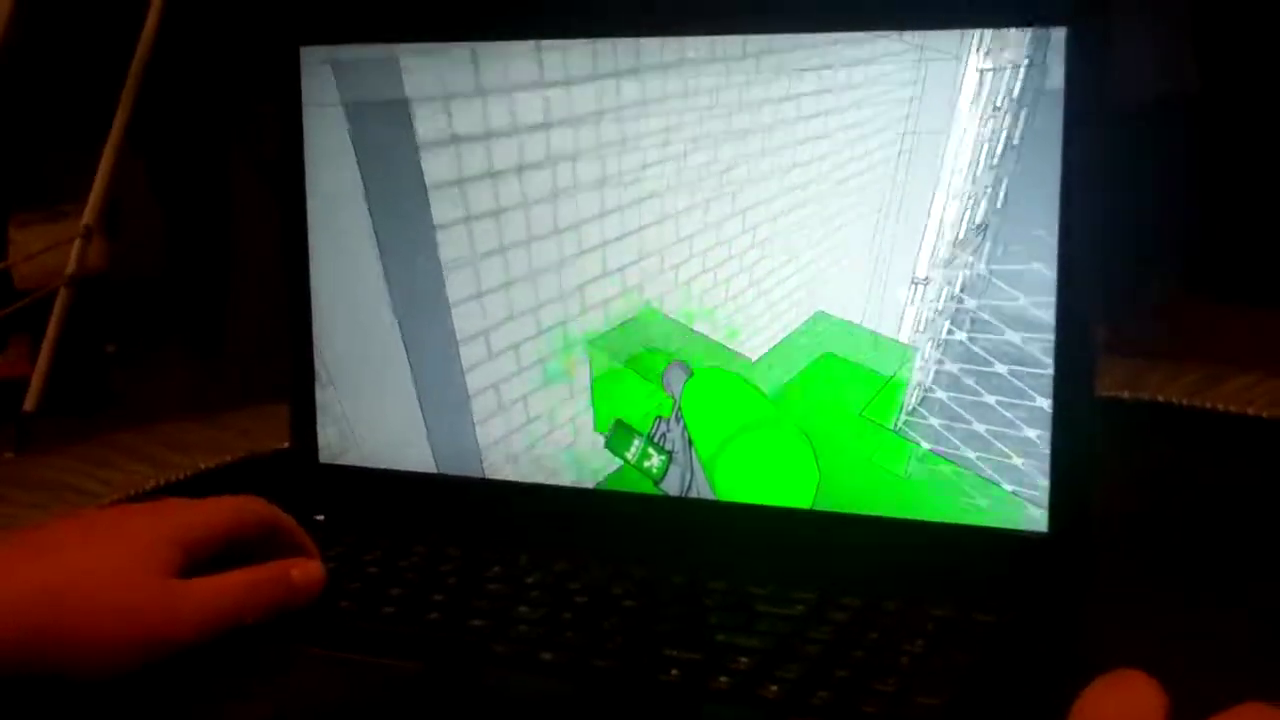
pyautogui.press('w')
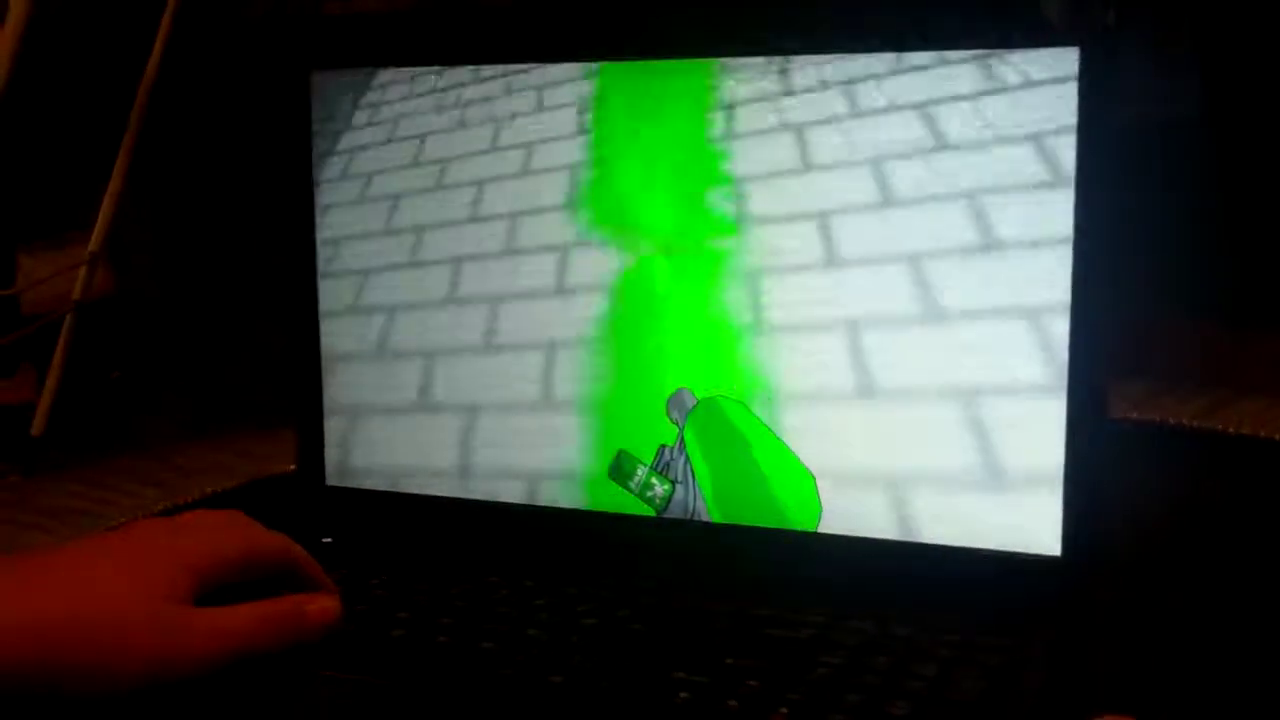
# Sweep the view while painting a green trail along the alley floor and walls.
pyautogui.moveTo(640, 400); pyautogui.dragTo(640, 250)
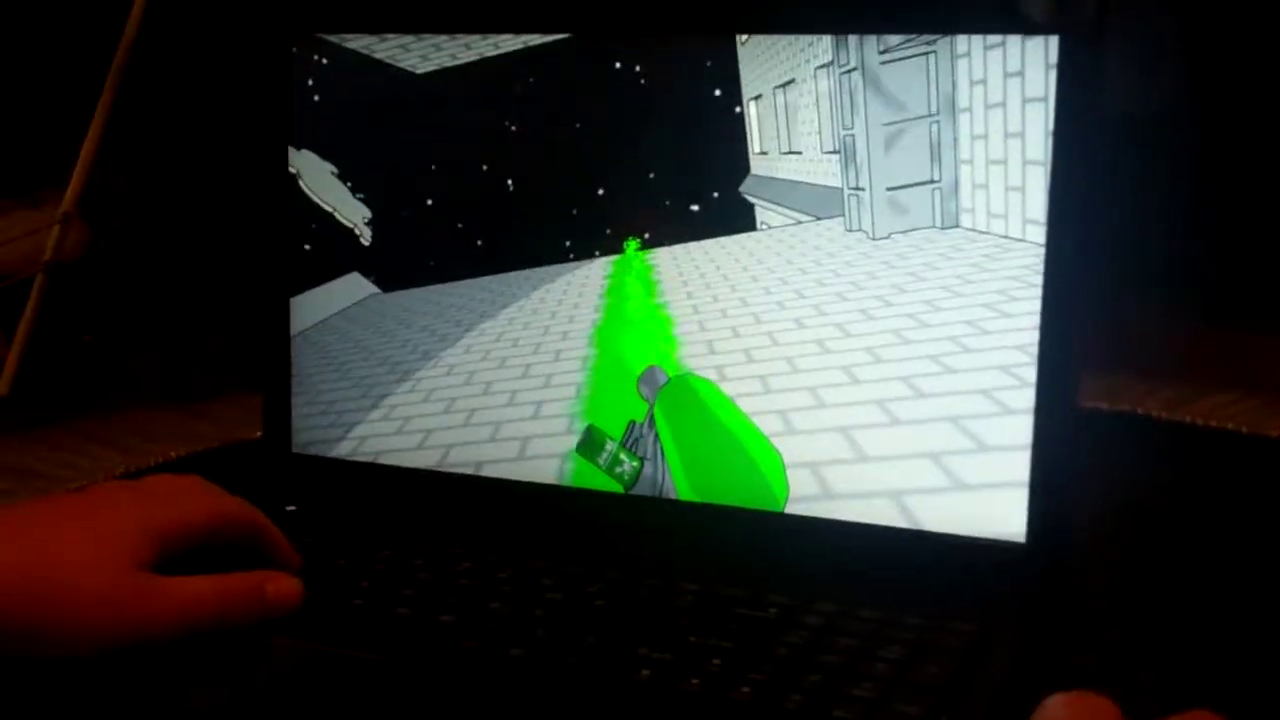
pyautogui.moveTo(640, 300); pyautogui.dragTo(500, 200)
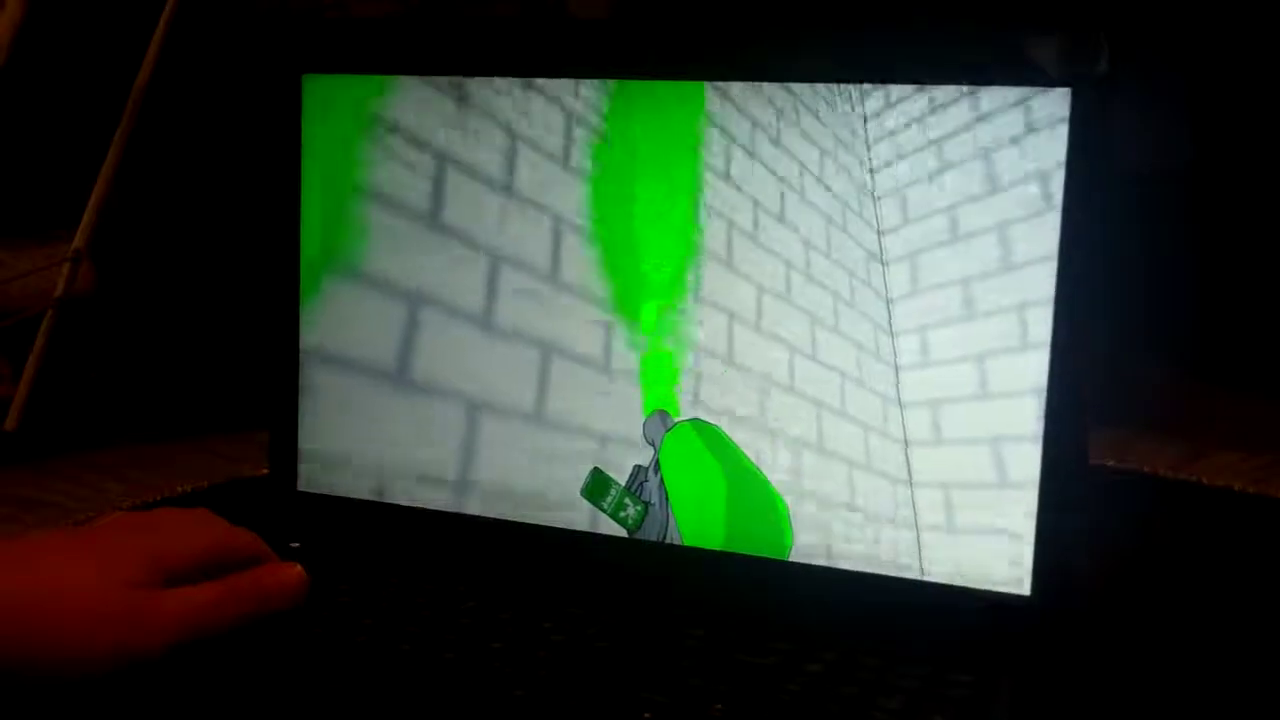
pyautogui.moveTo(640, 360); pyautogui.dragTo(800, 200)
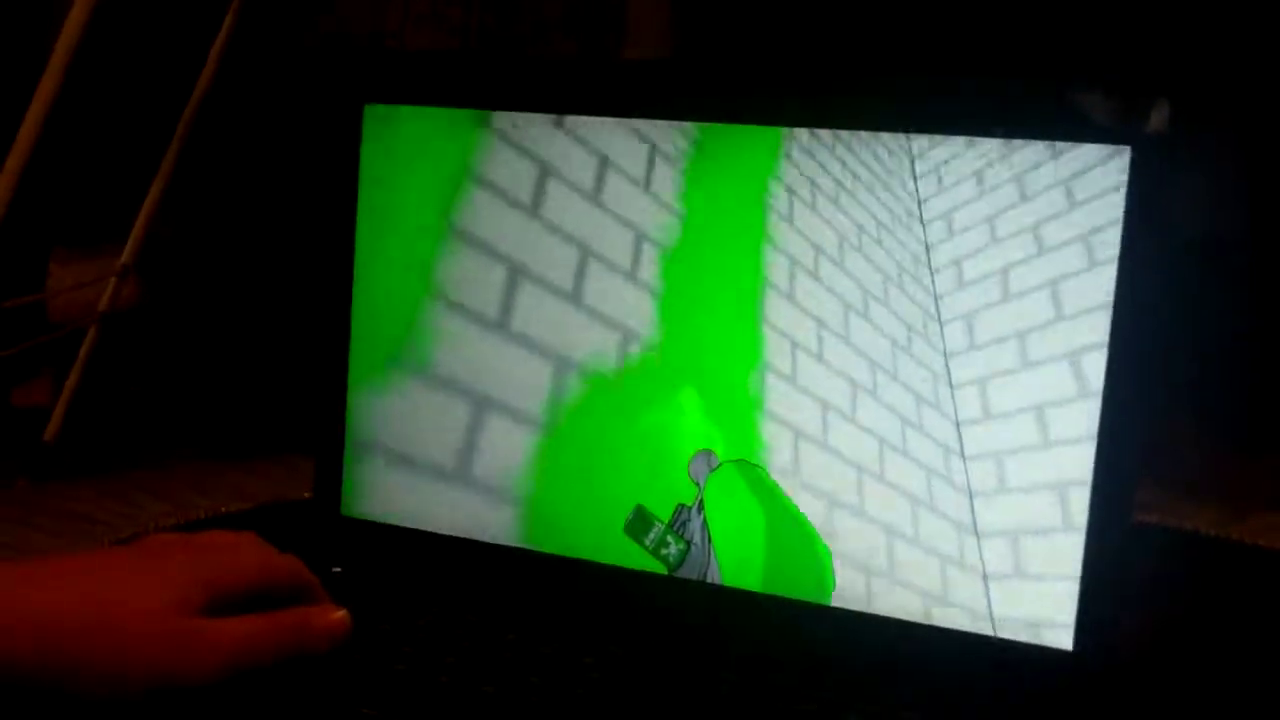
pyautogui.moveTo(640, 360); pyautogui.dragTo(700, 300)
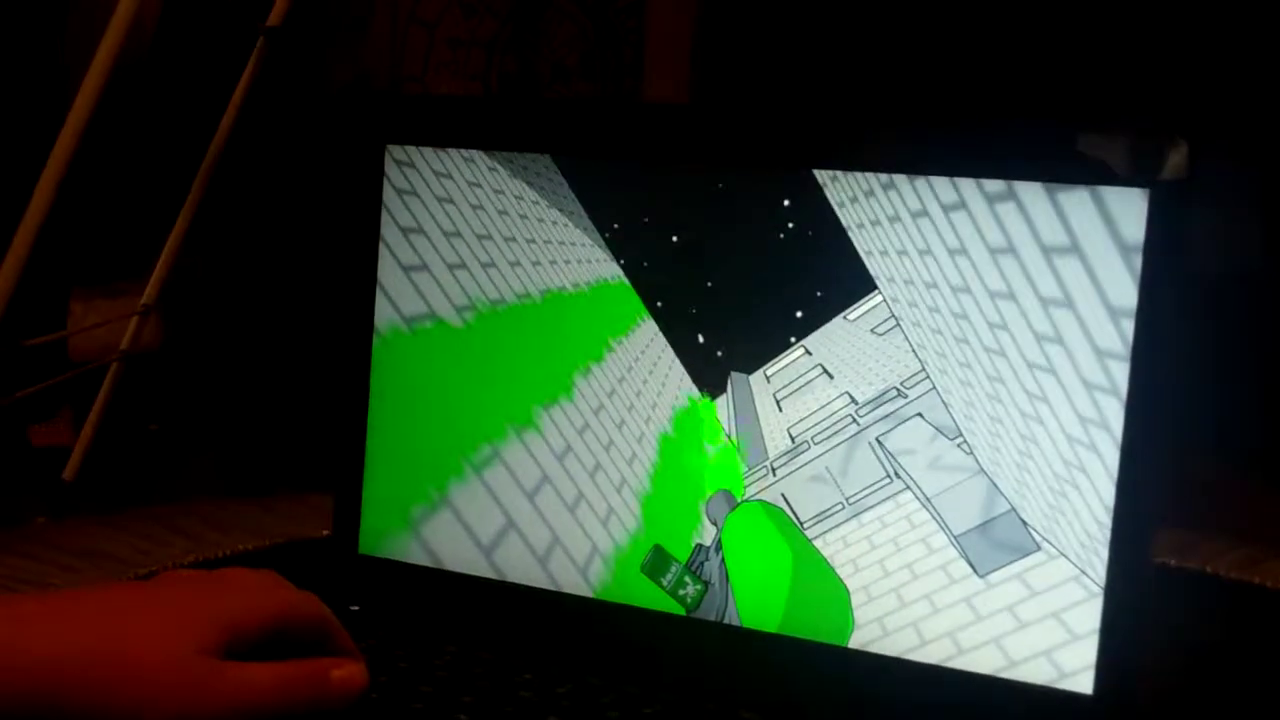
pyautogui.moveTo(640, 360); pyautogui.dragTo(600, 420)
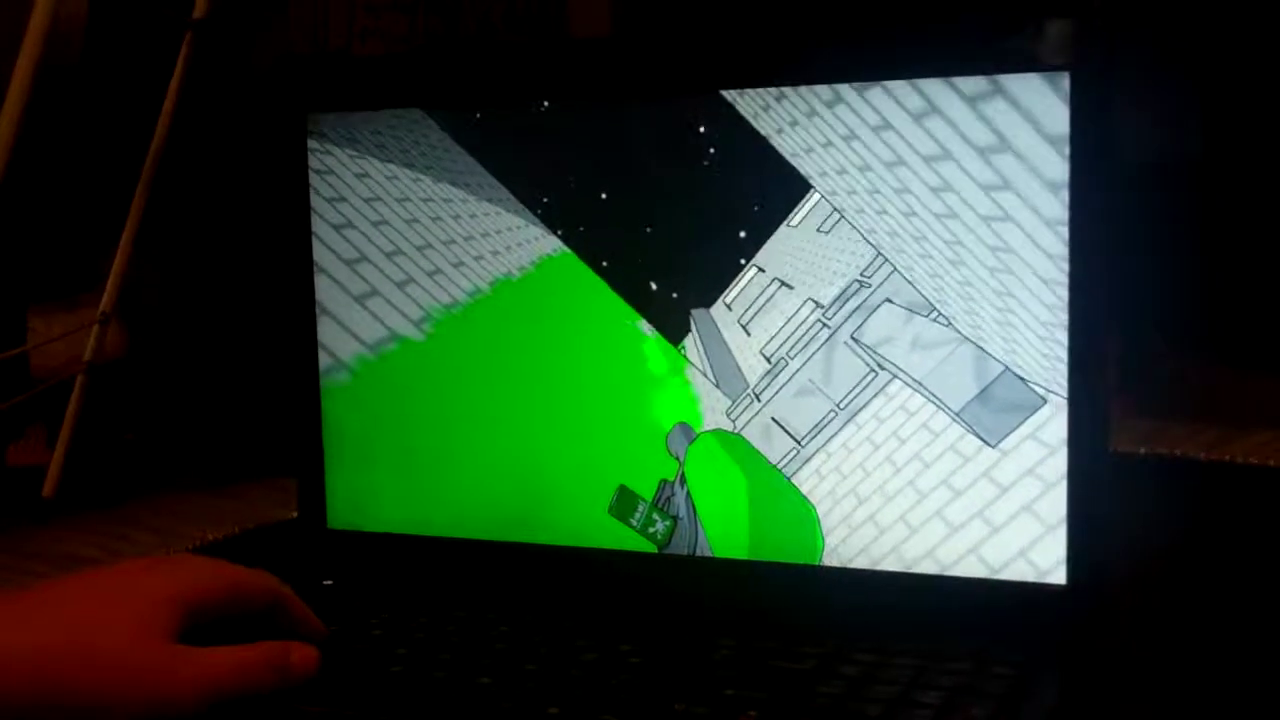
pyautogui.moveTo(640, 360); pyautogui.dragTo(700, 320)
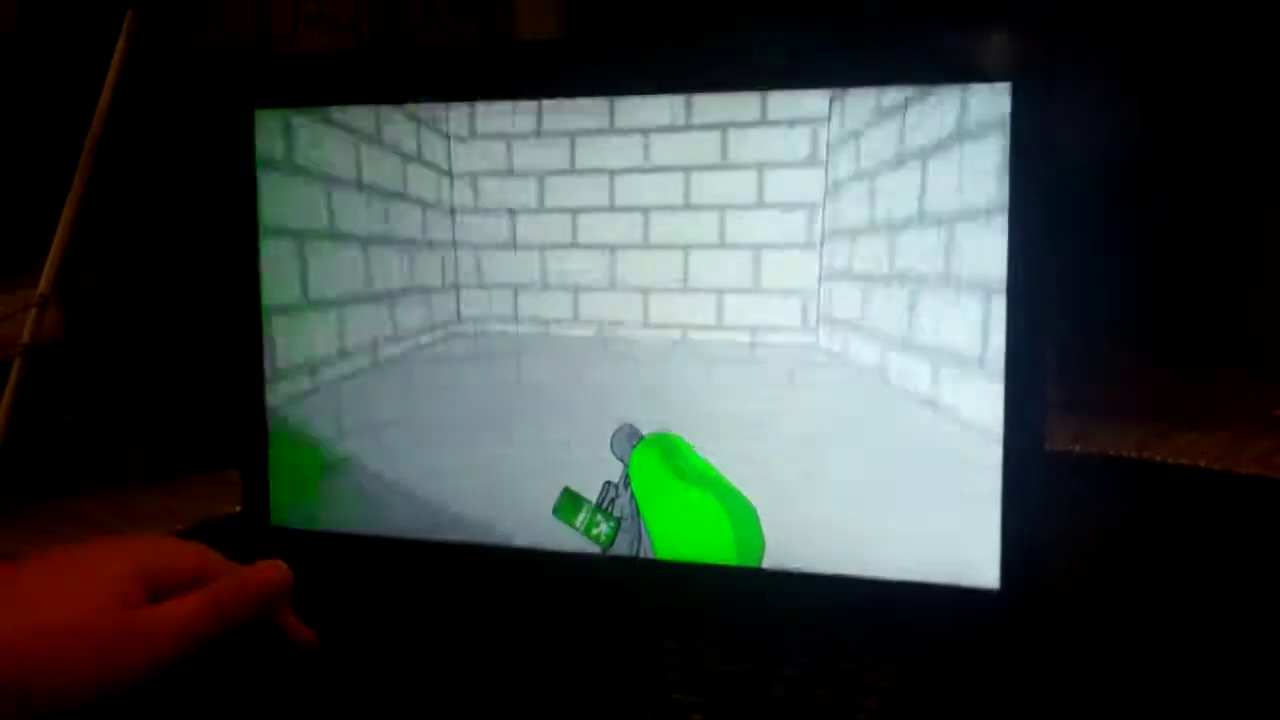
pyautogui.moveTo(640, 360); pyautogui.dragTo(760, 300)
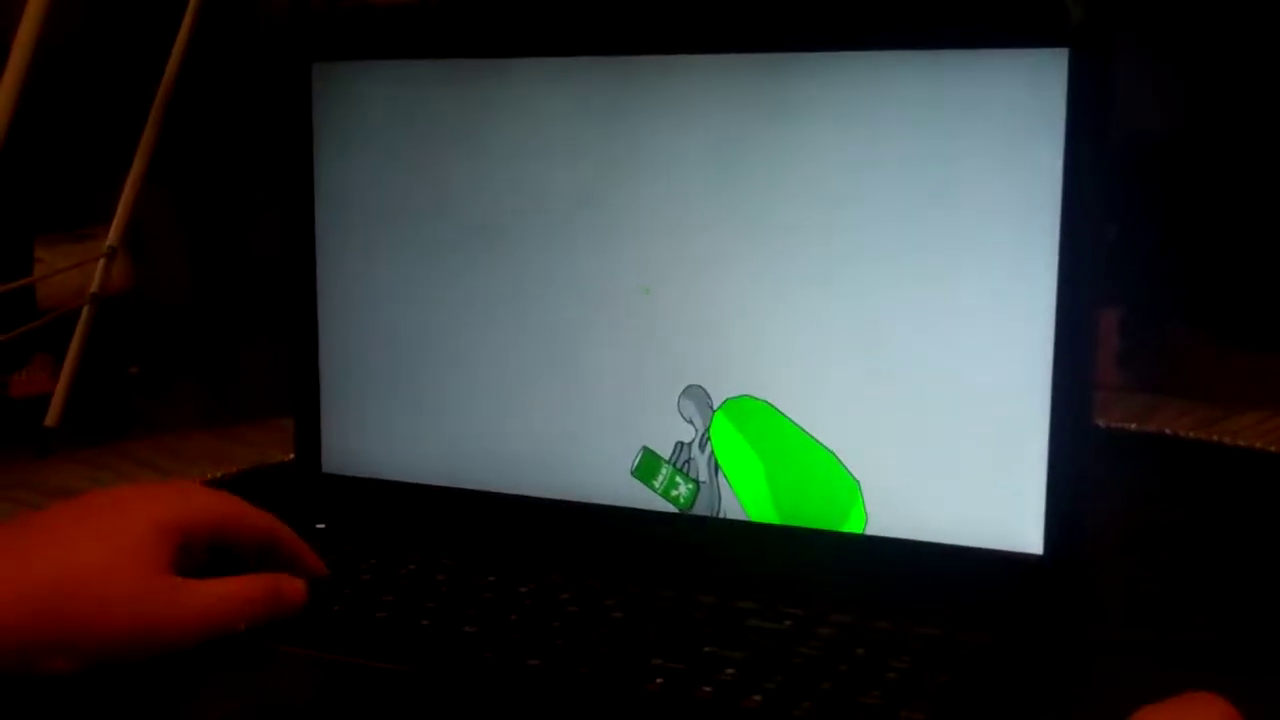
# Spray green splats on the floor and pillar near the fan vent.
pyautogui.click(640, 300)
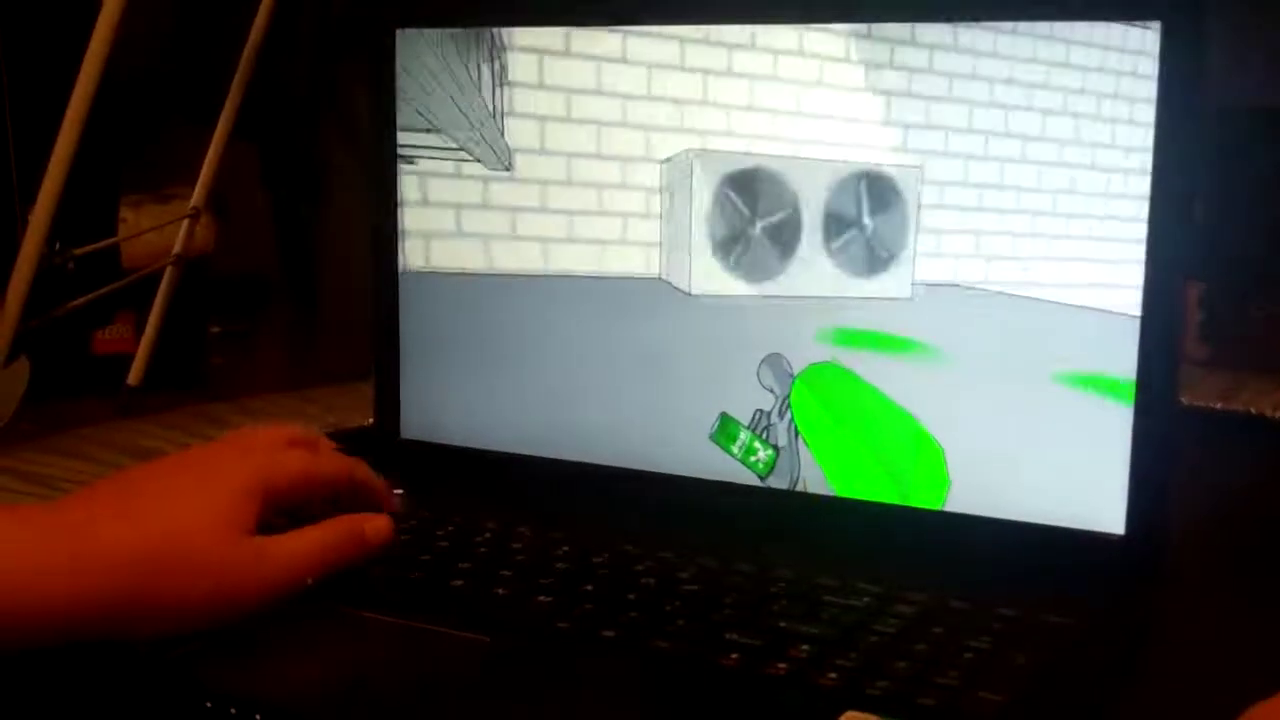
pyautogui.click(640, 300)
pyautogui.press('w')
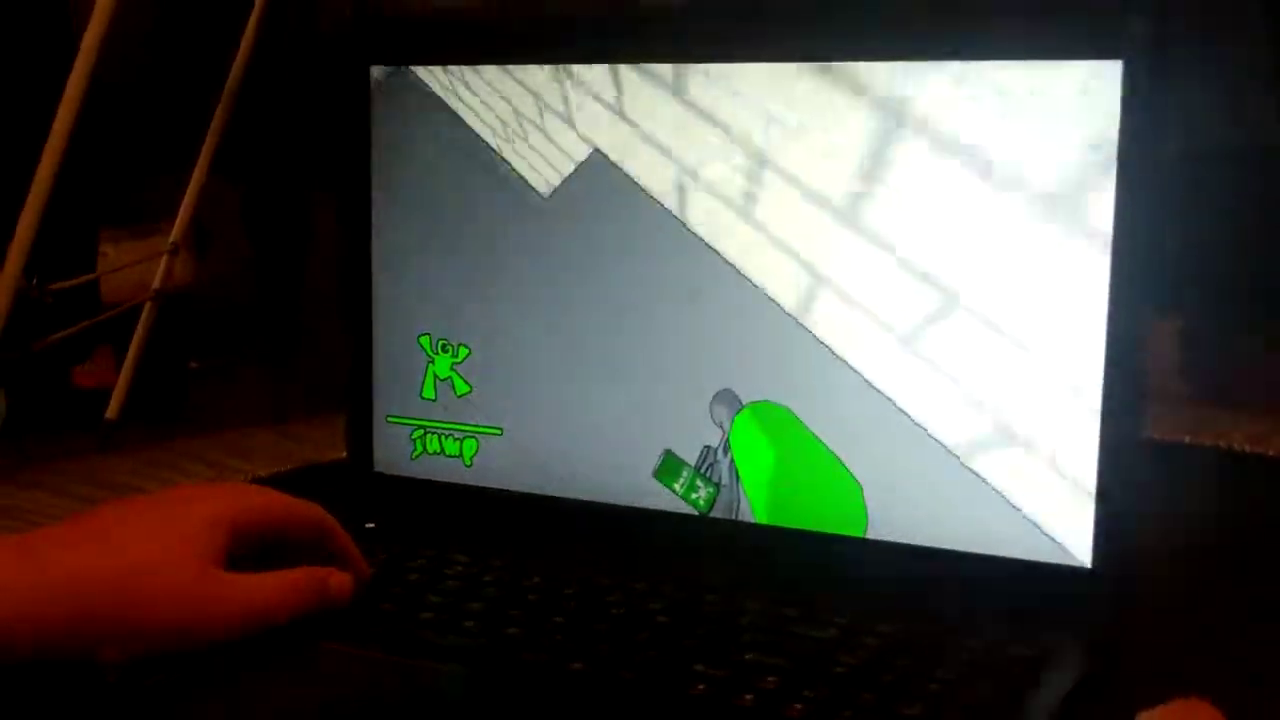
pyautogui.click(640, 300)
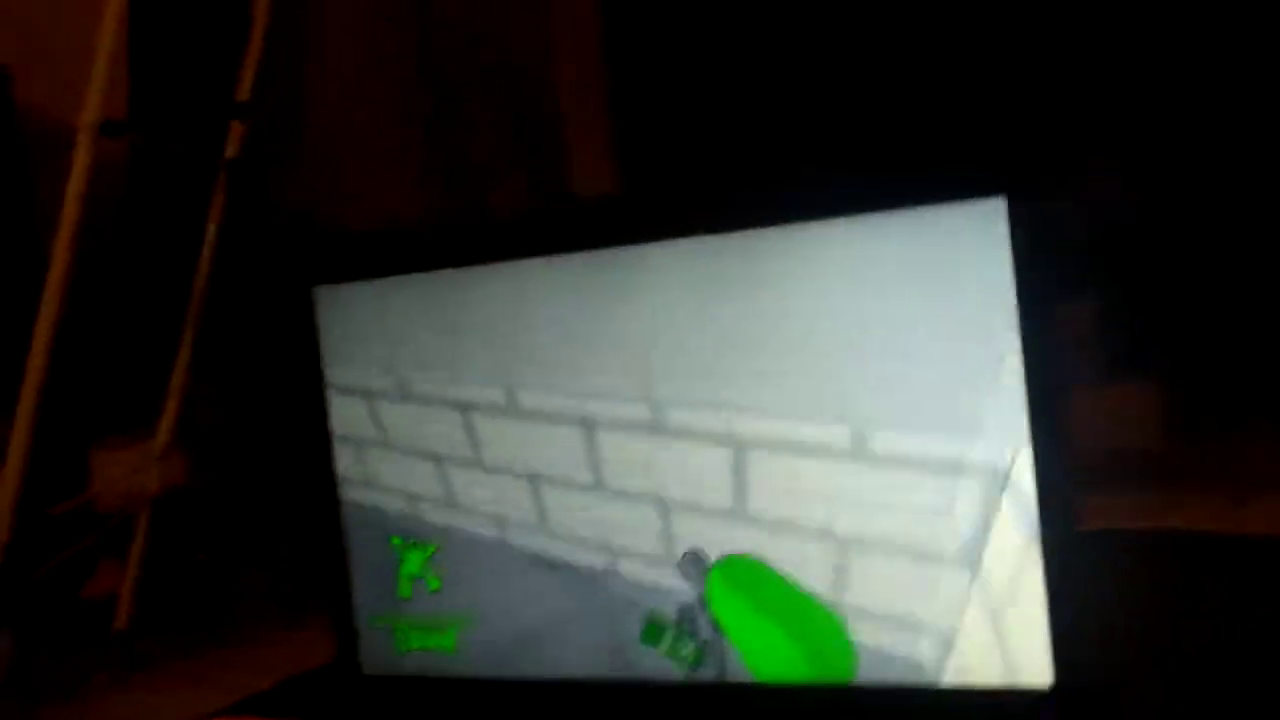
pyautogui.click(640, 300)
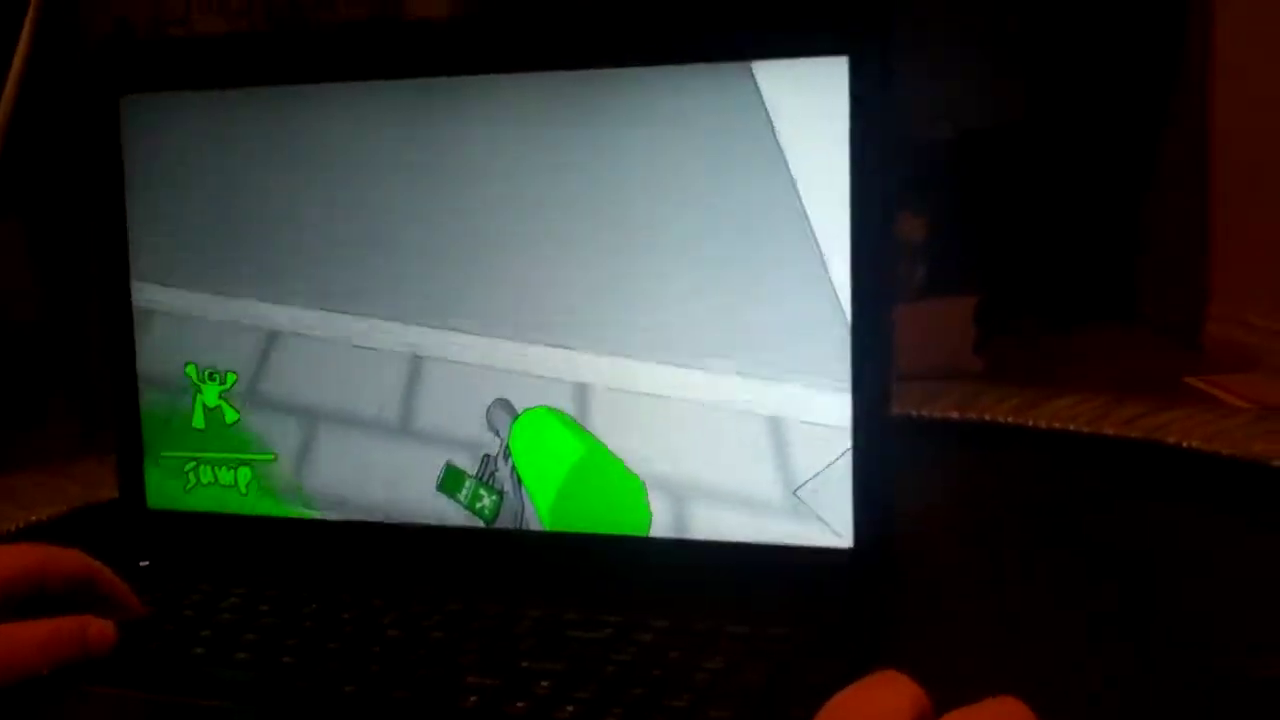
# Jump forward past the orange-paint room, ledge and billboard into a new area.
pyautogui.press('w')
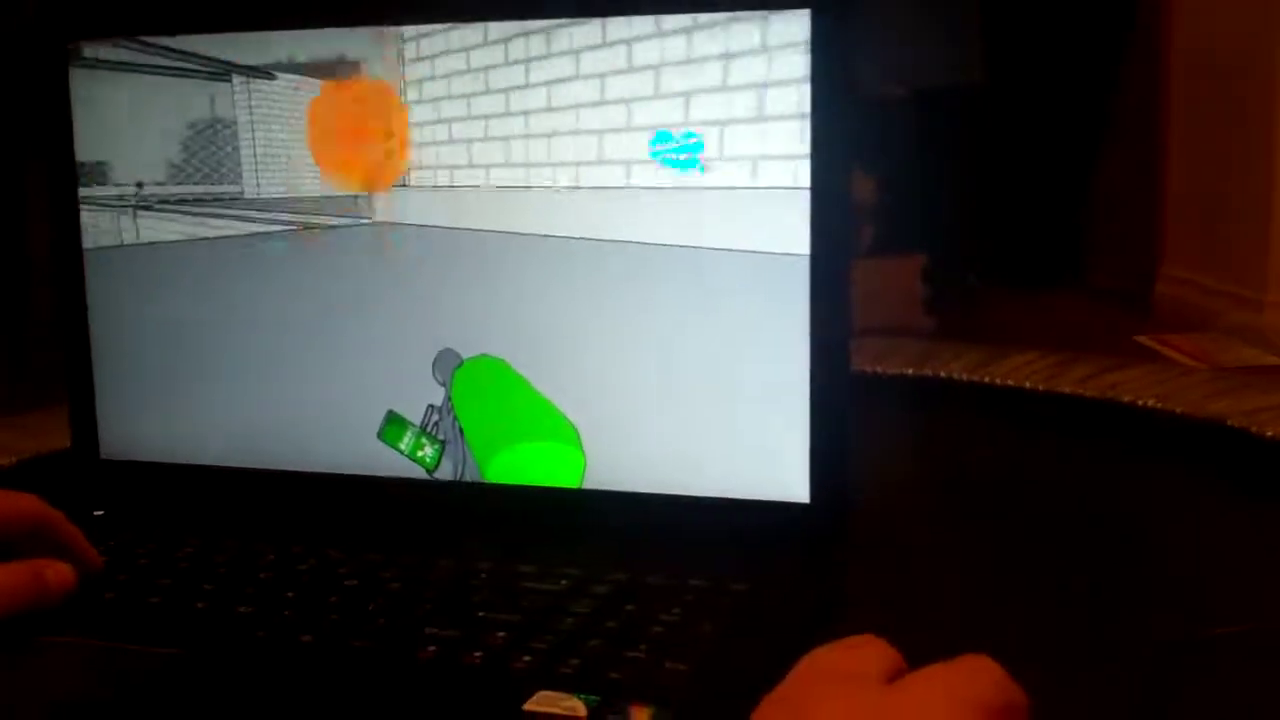
pyautogui.press('w')
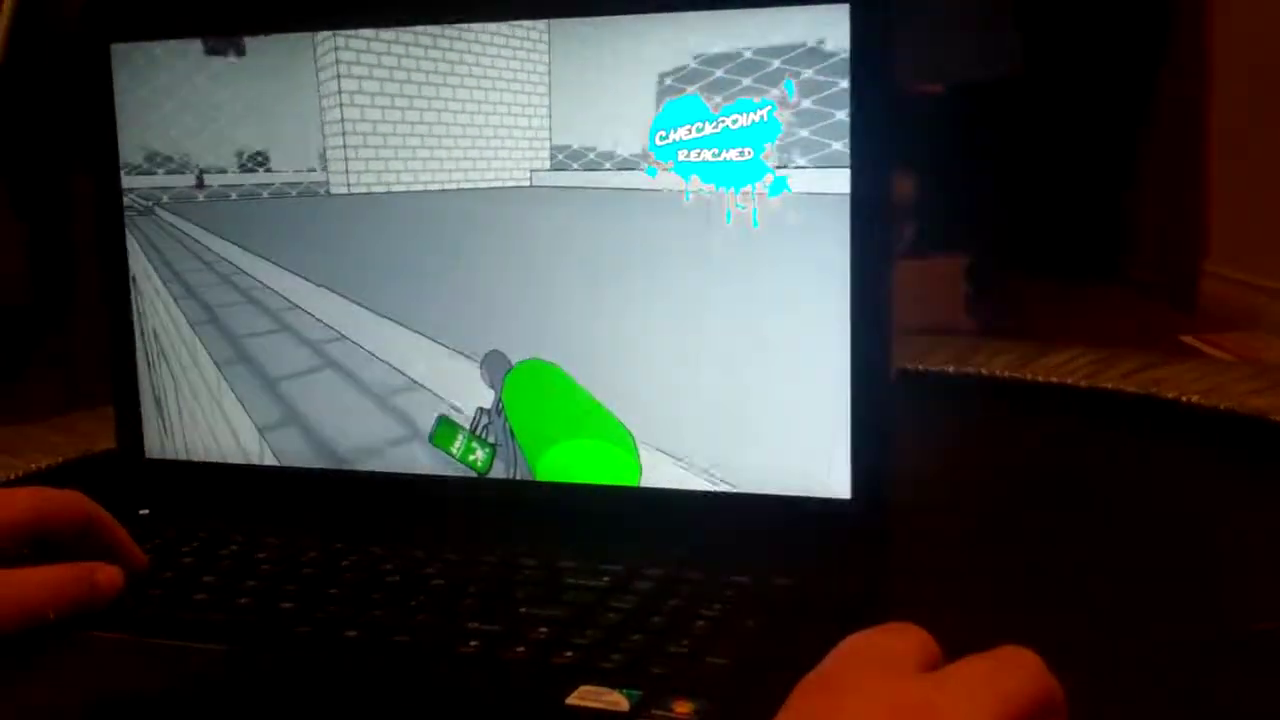
pyautogui.press('w')
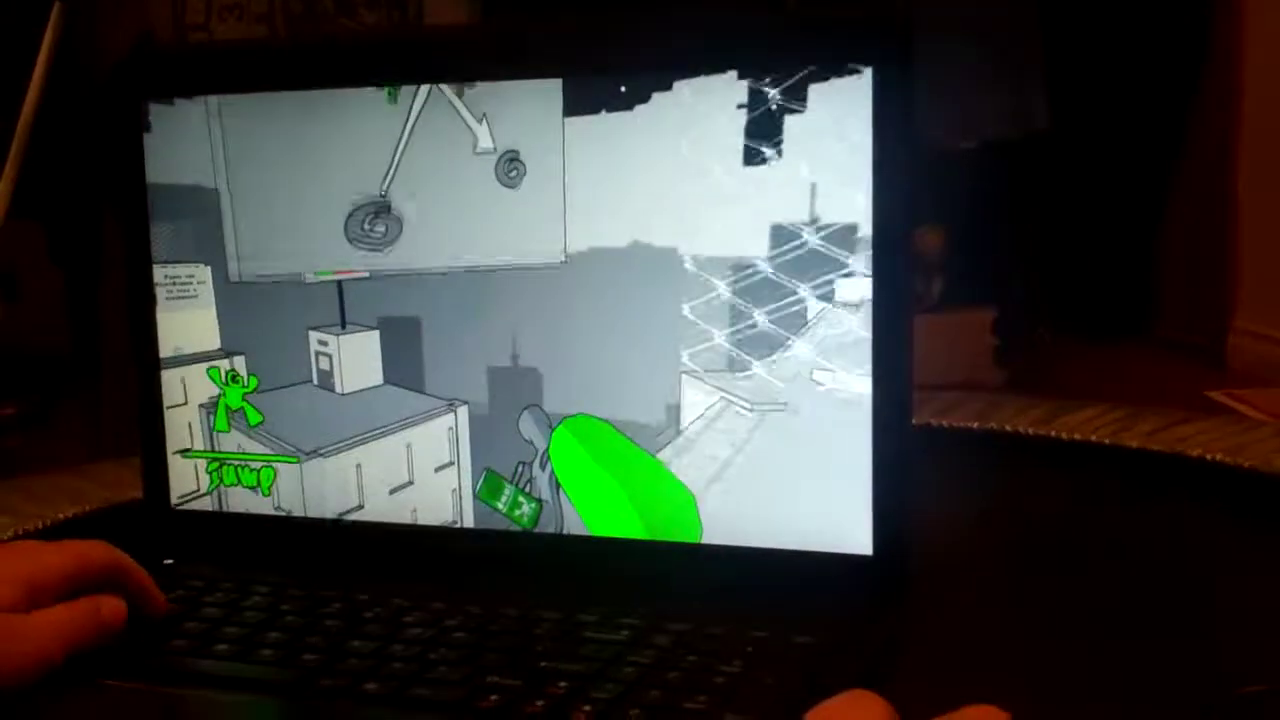
pyautogui.press('w')
pyautogui.press('w')
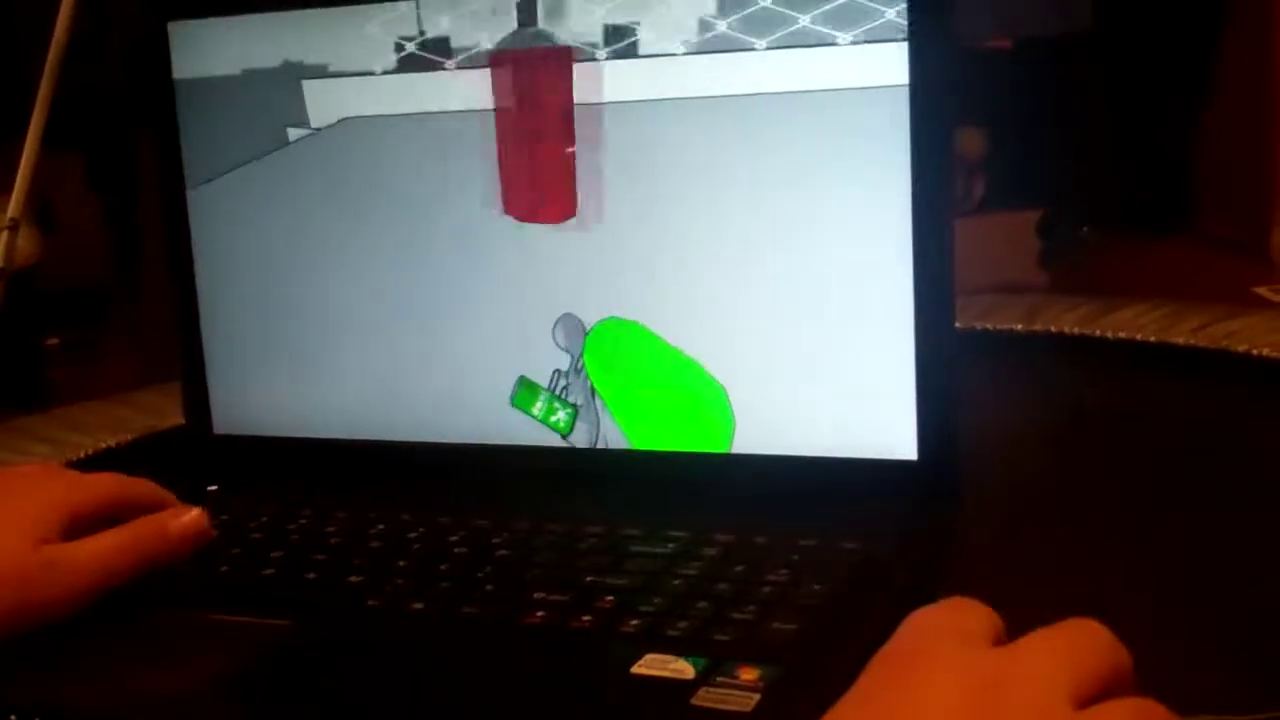
pyautogui.press('w')
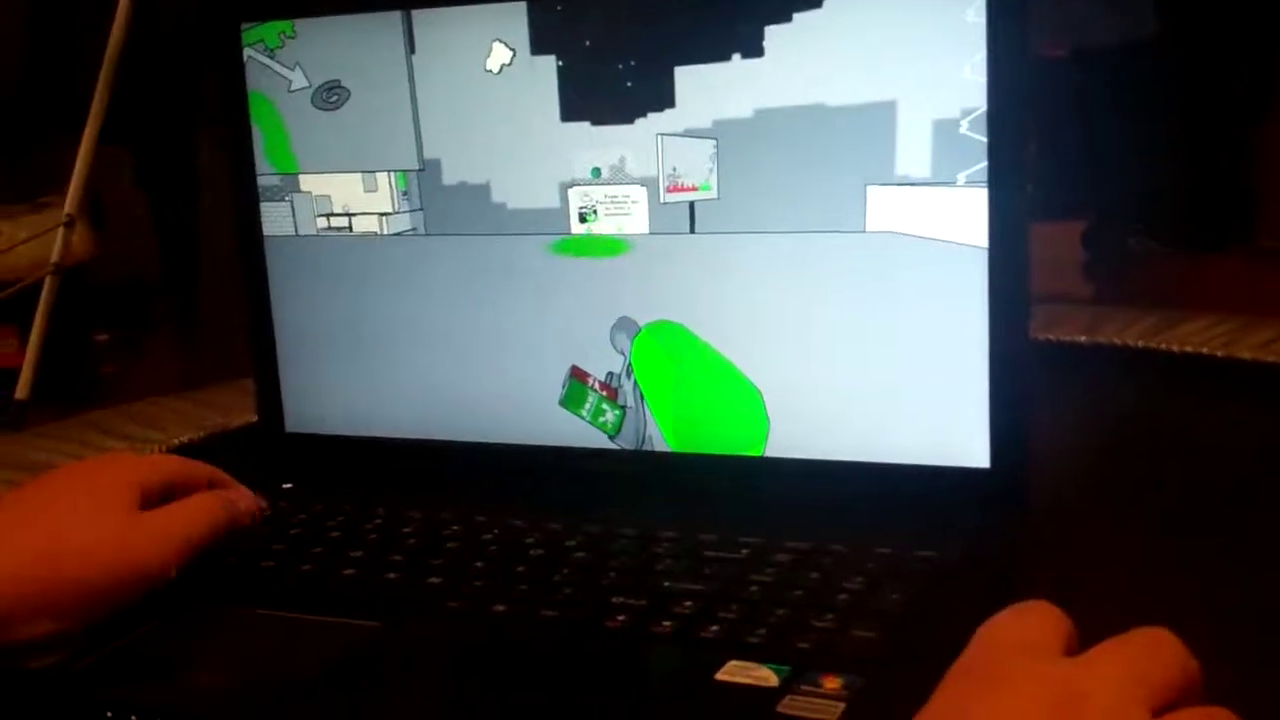
# Switch to red speed paint, spray the floor and sprint toward the next rooftop.
pyautogui.press('1')
pyautogui.click(530, 240)
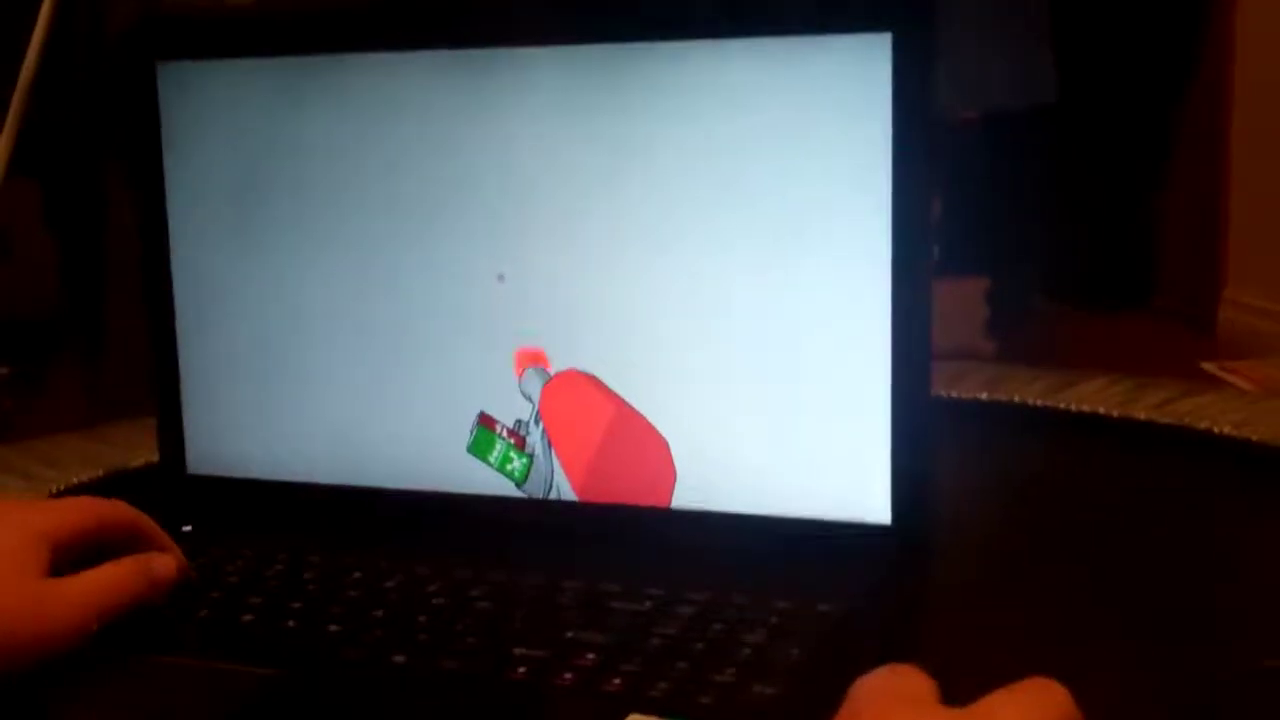
pyautogui.press('w')
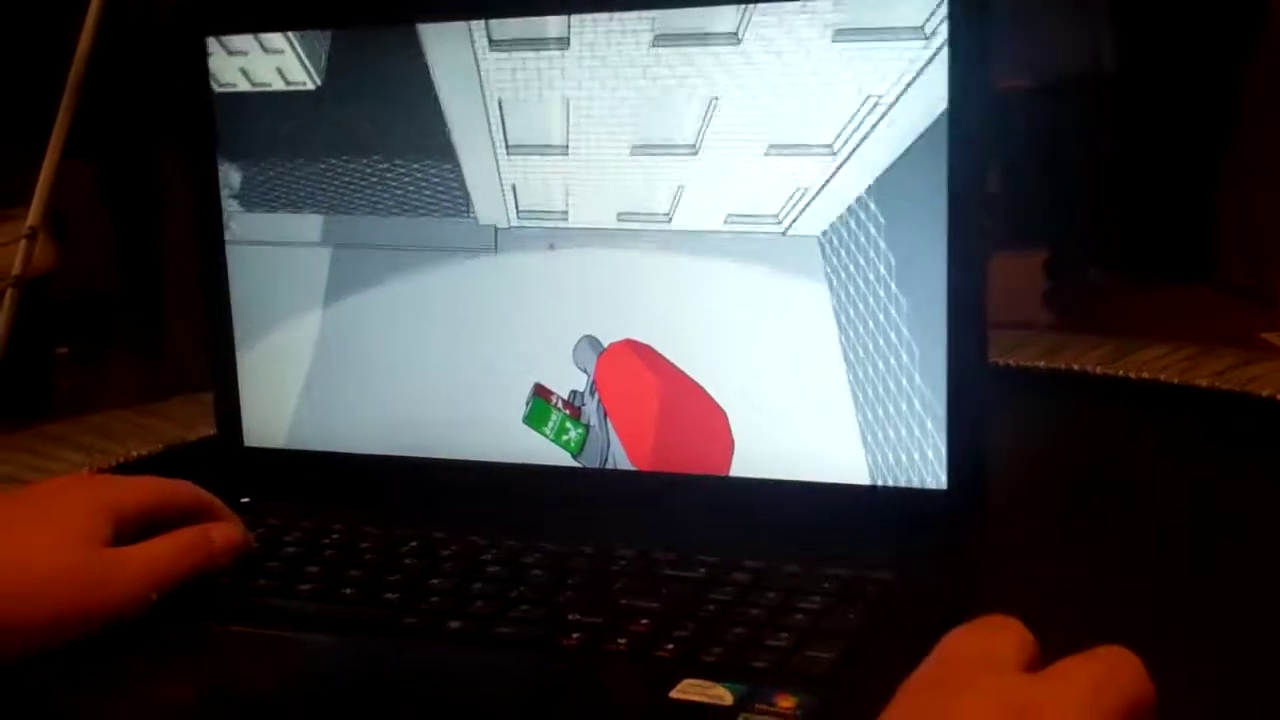
pyautogui.press('w')
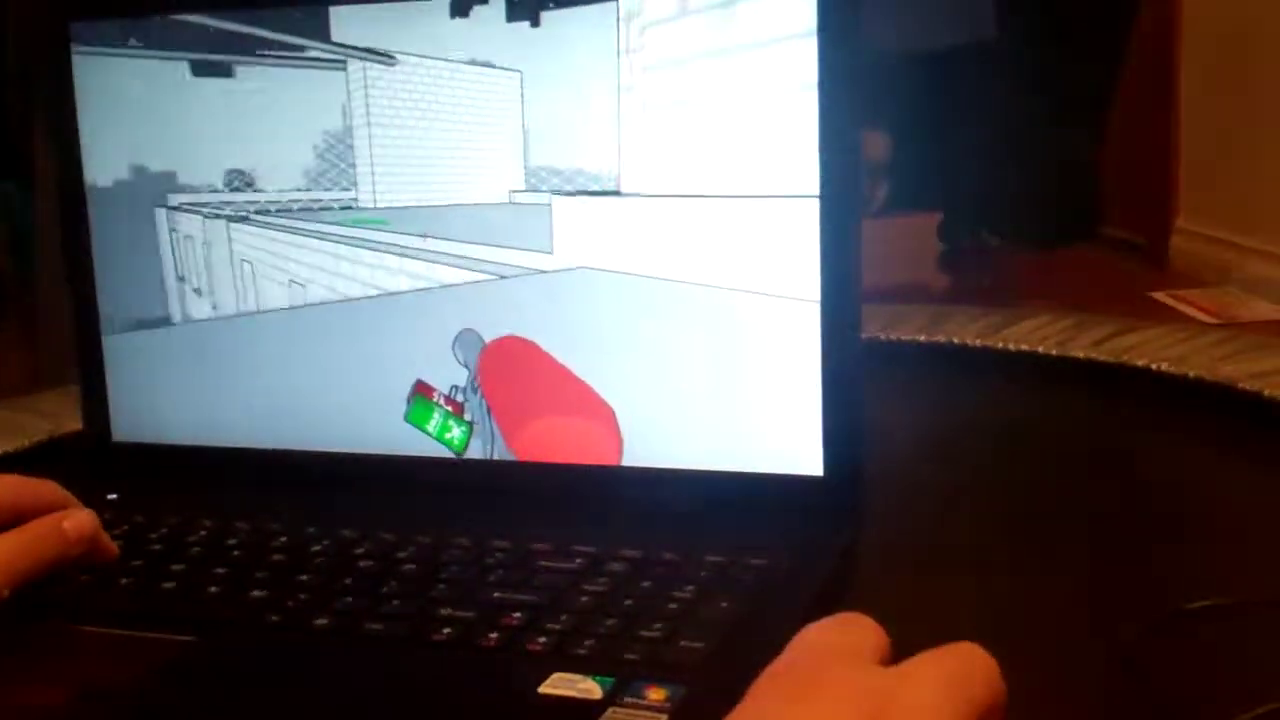
pyautogui.press('w')
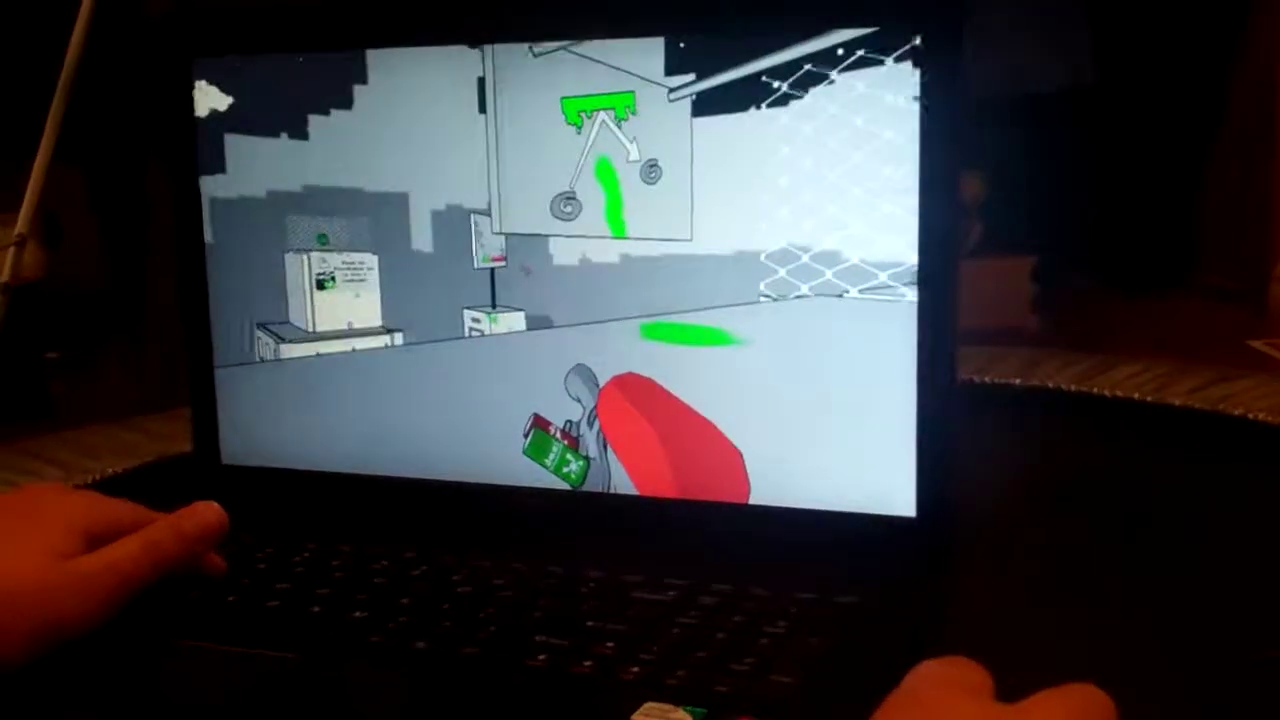
pyautogui.press('w')
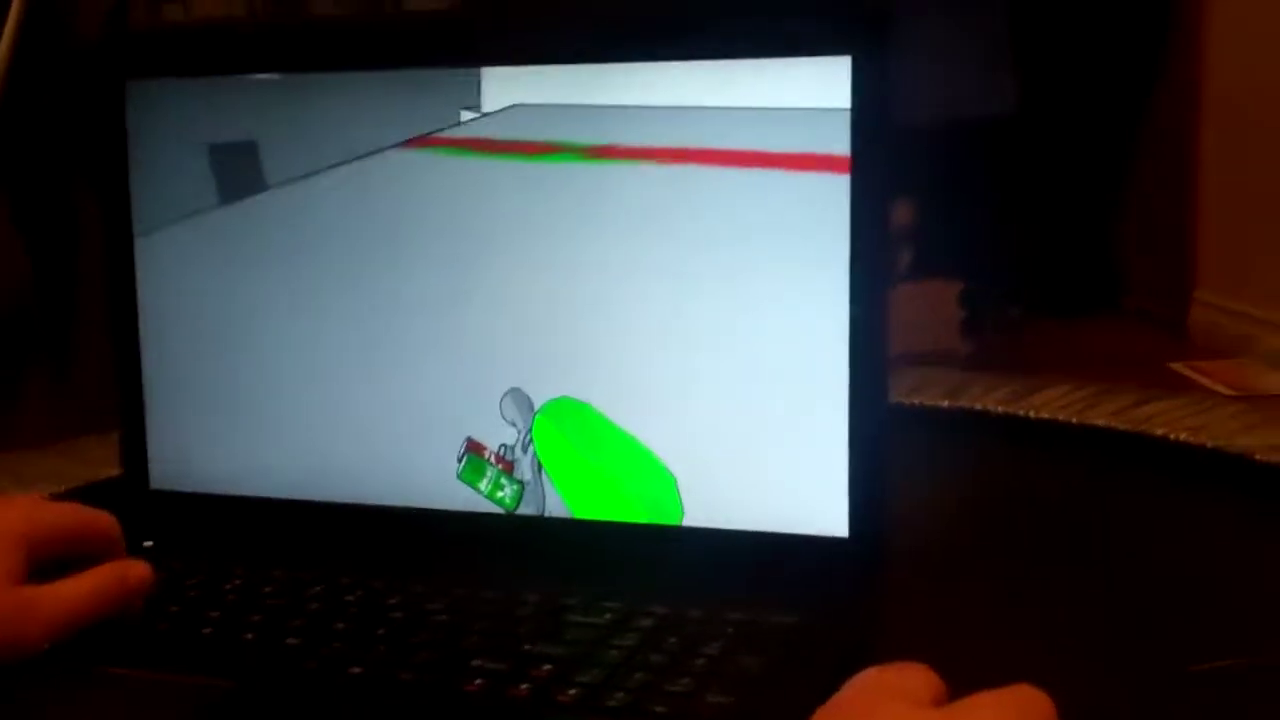
# Spray green paint over the red floor and jump onto the building ledge.
pyautogui.moveTo(500, 280); pyautogui.dragTo(400, 280)
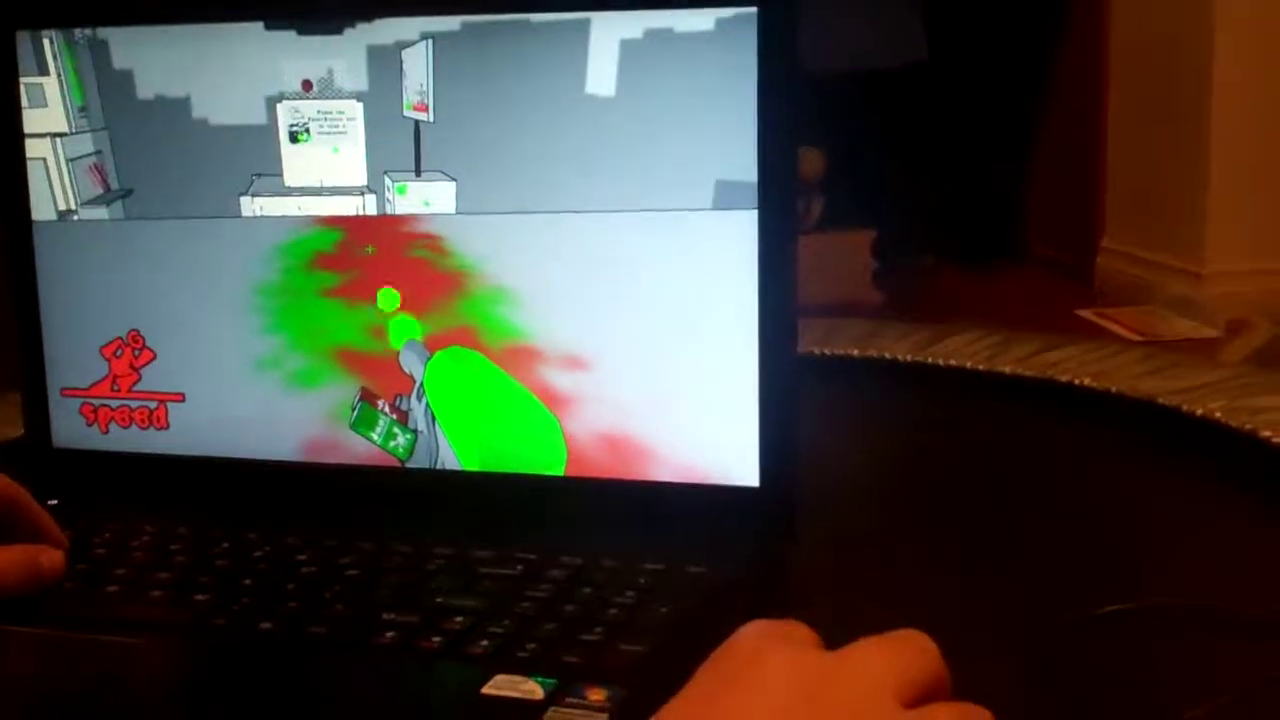
pyautogui.click(390, 300)
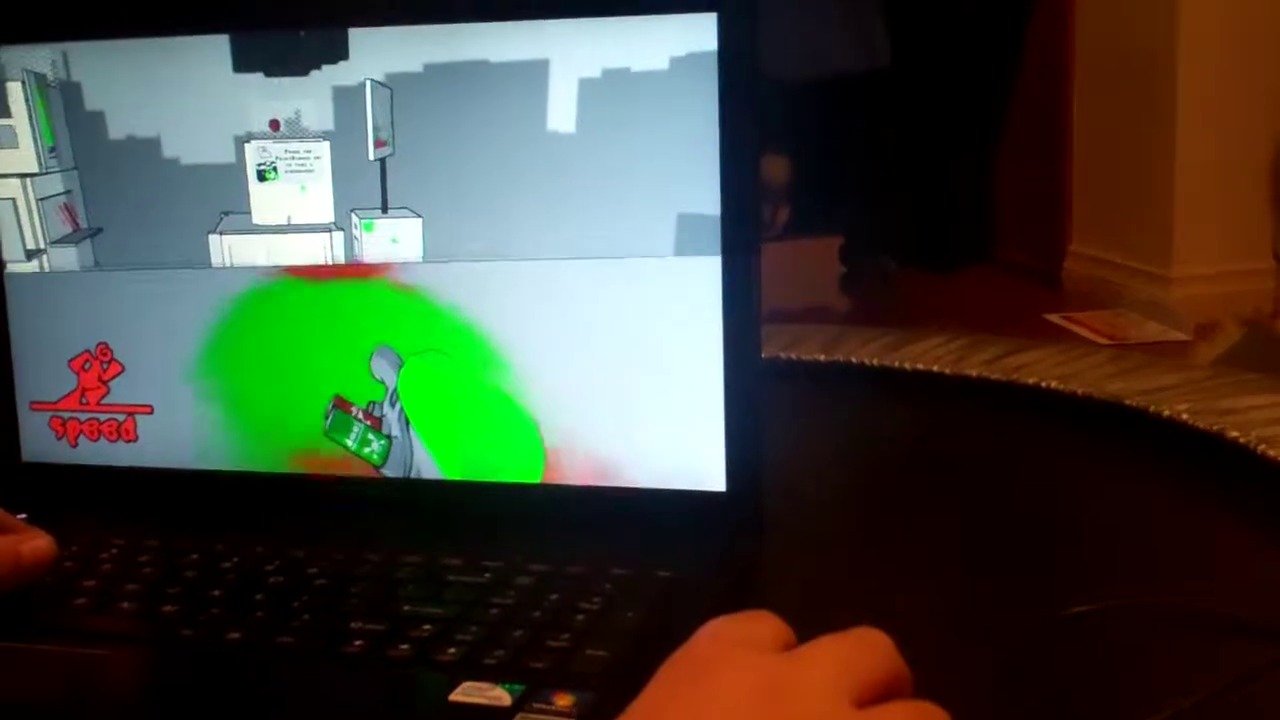
pyautogui.press('w')
pyautogui.press('w')
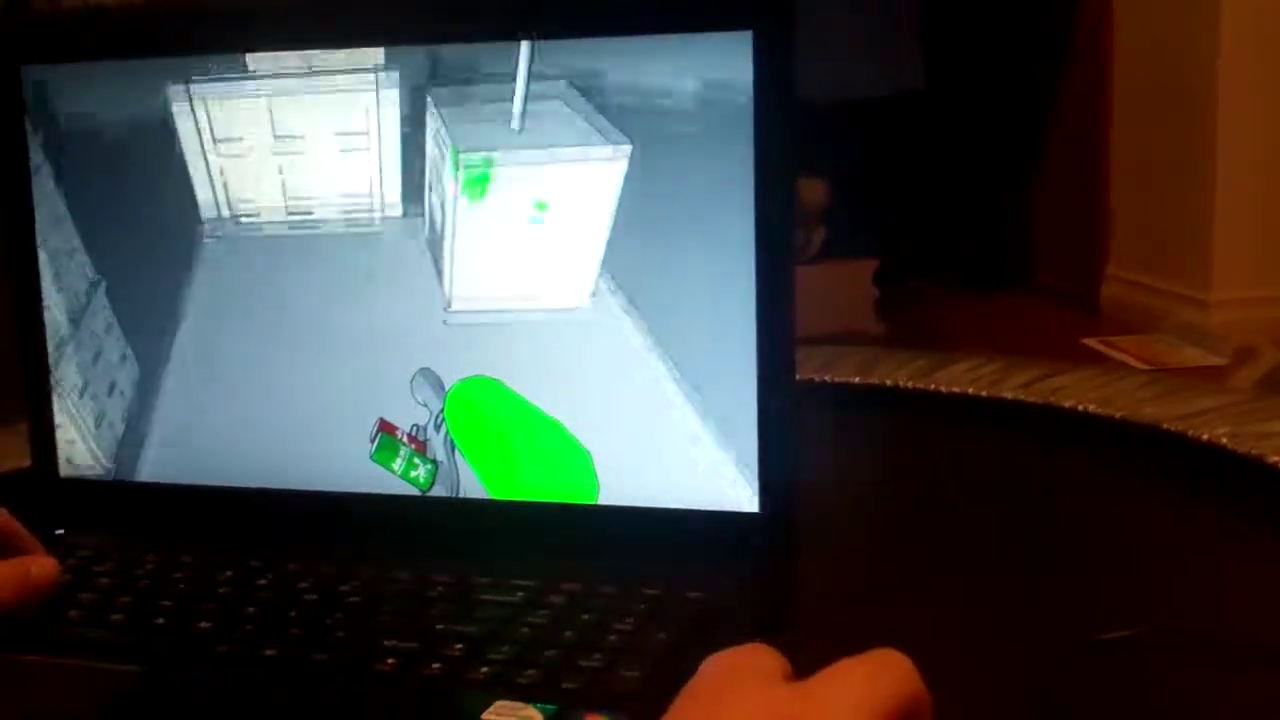
pyautogui.press('w')
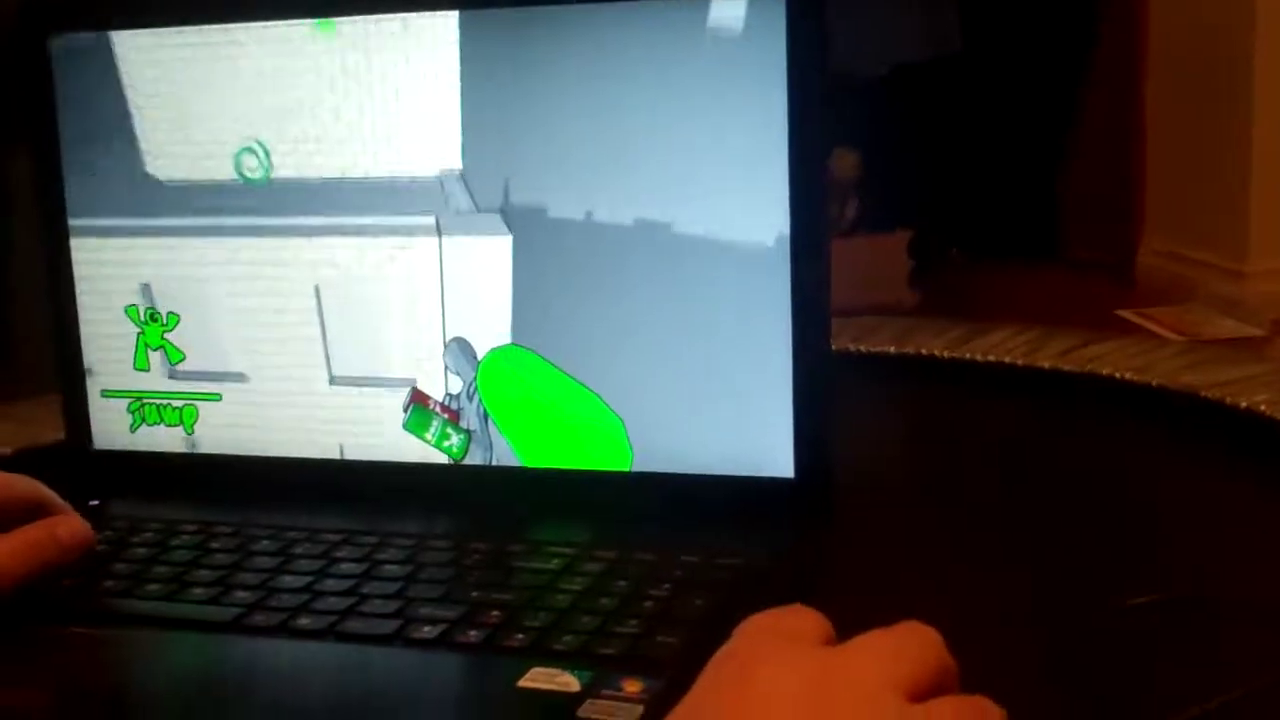
pyautogui.press('w')
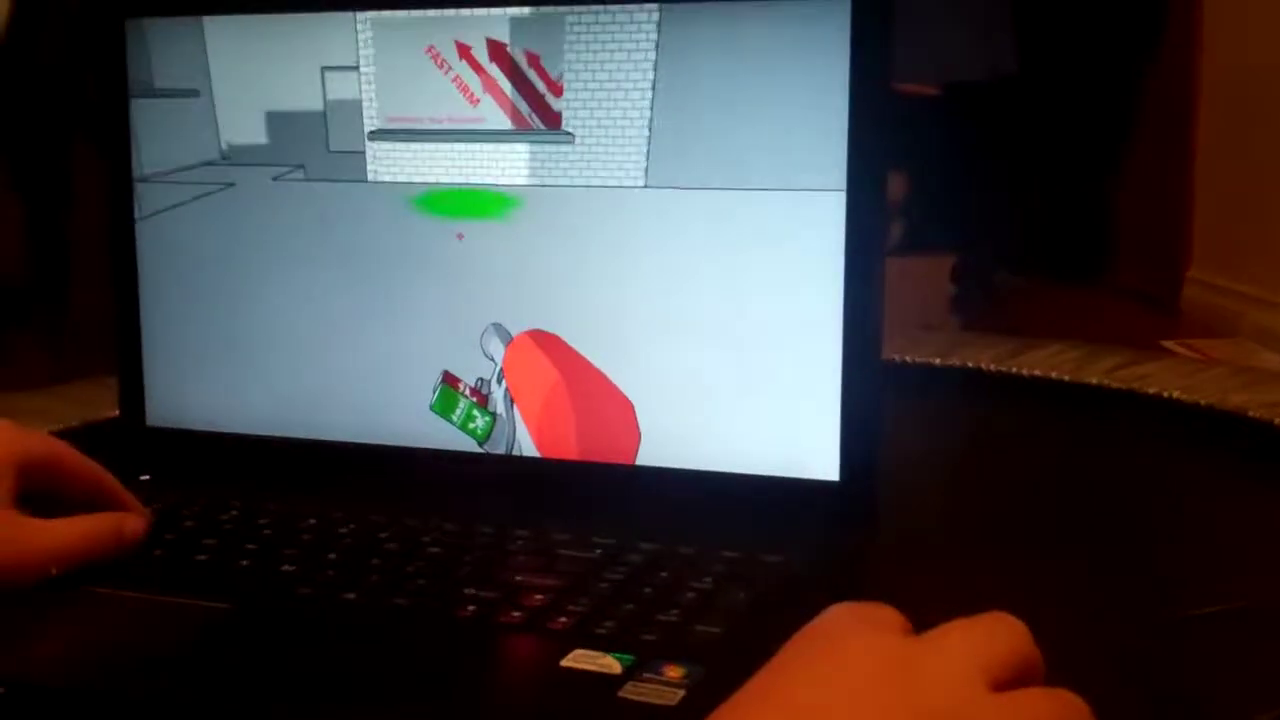
# Spray red speed paint down the Fast Firm corridor and run along it.
pyautogui.press('1')
pyautogui.press('w')
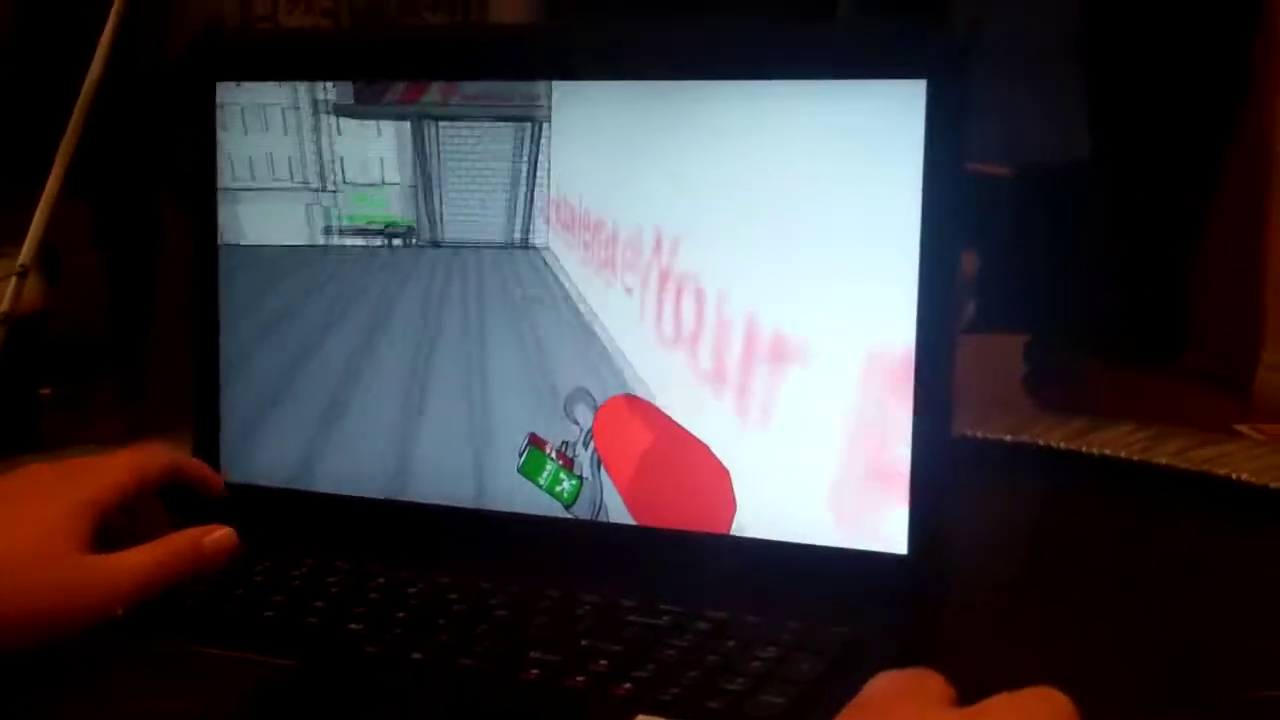
pyautogui.press('w')
pyautogui.click(480, 280)
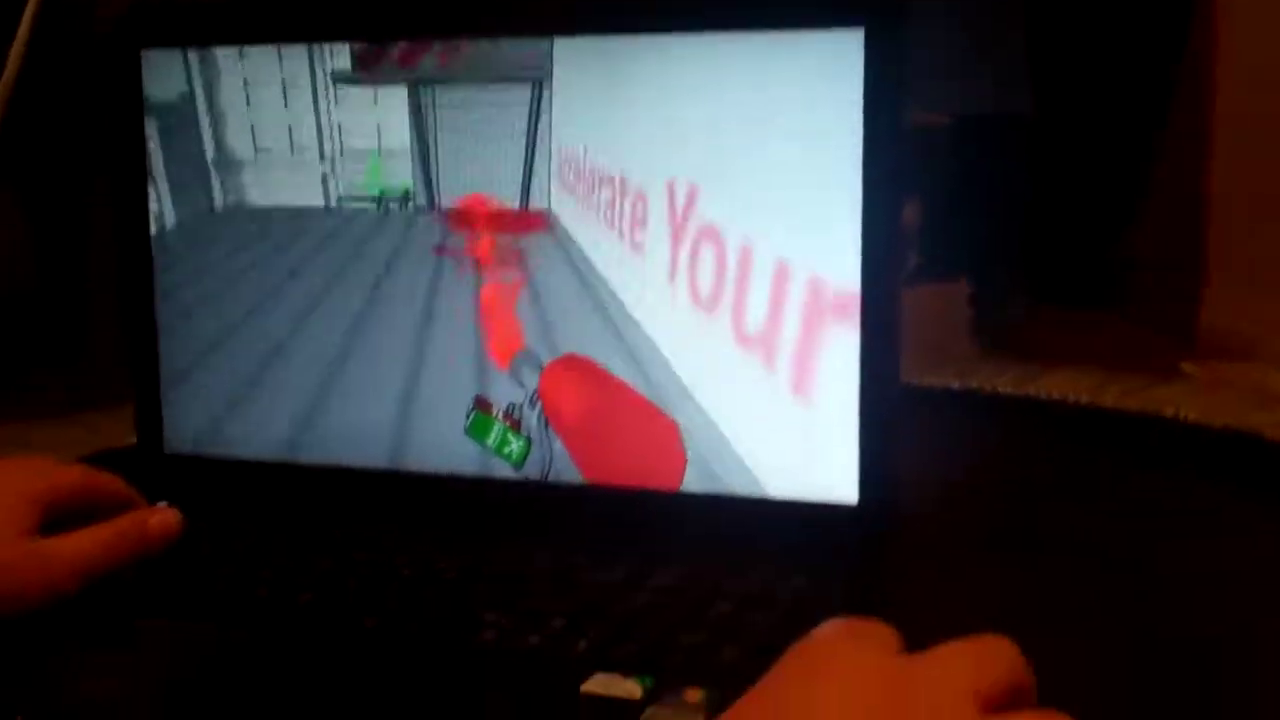
pyautogui.press('w')
# Switch back to green, paint the floor, and jump toward the green spiral mark.
pyautogui.press('1')
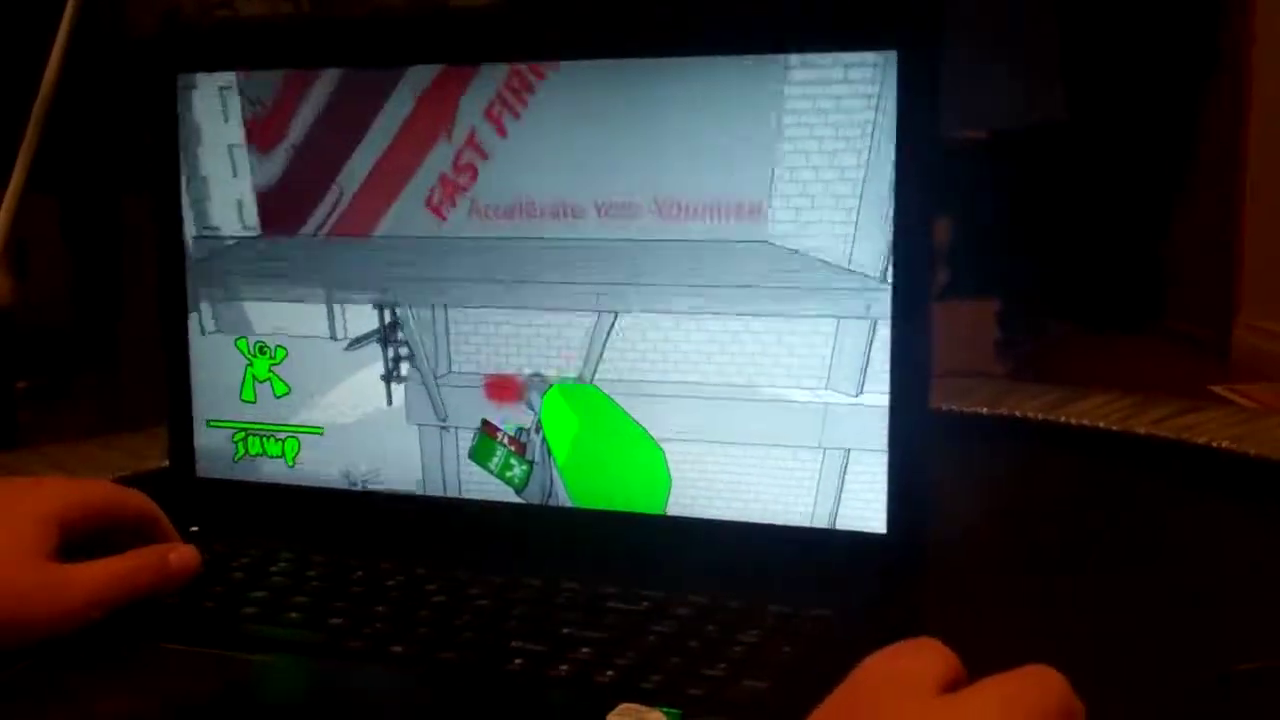
pyautogui.press('w')
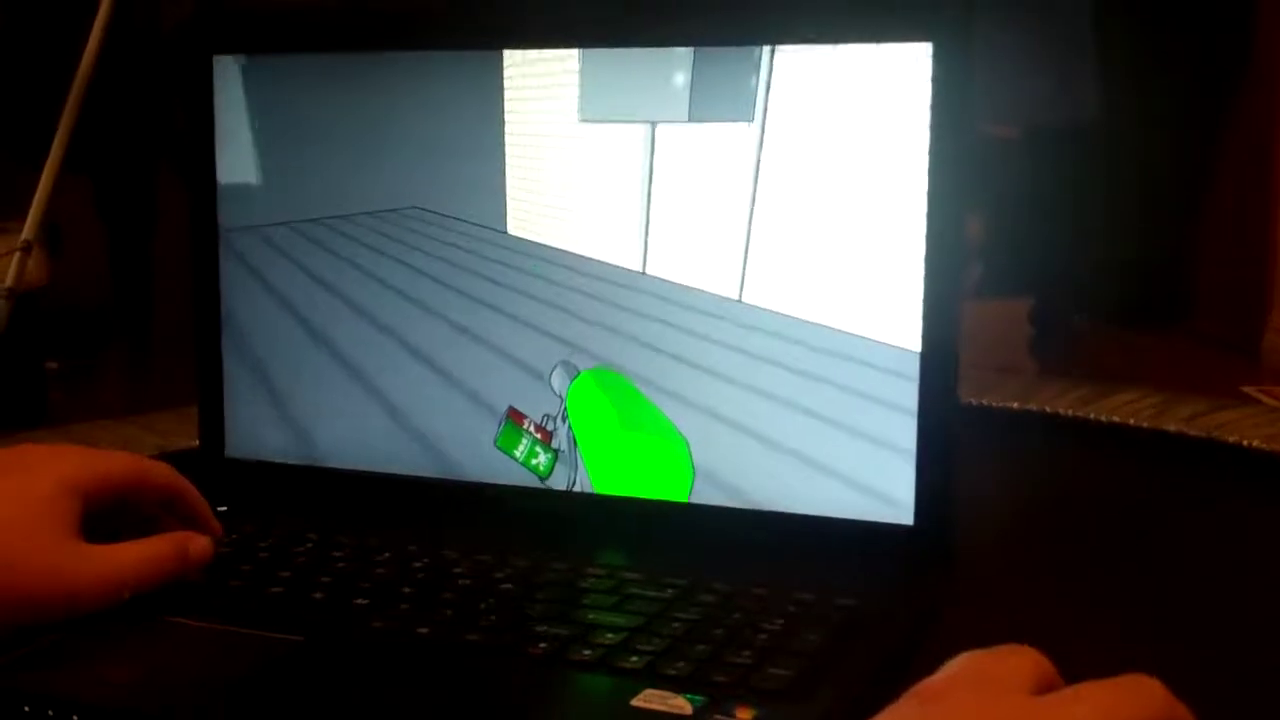
pyautogui.click(640, 300)
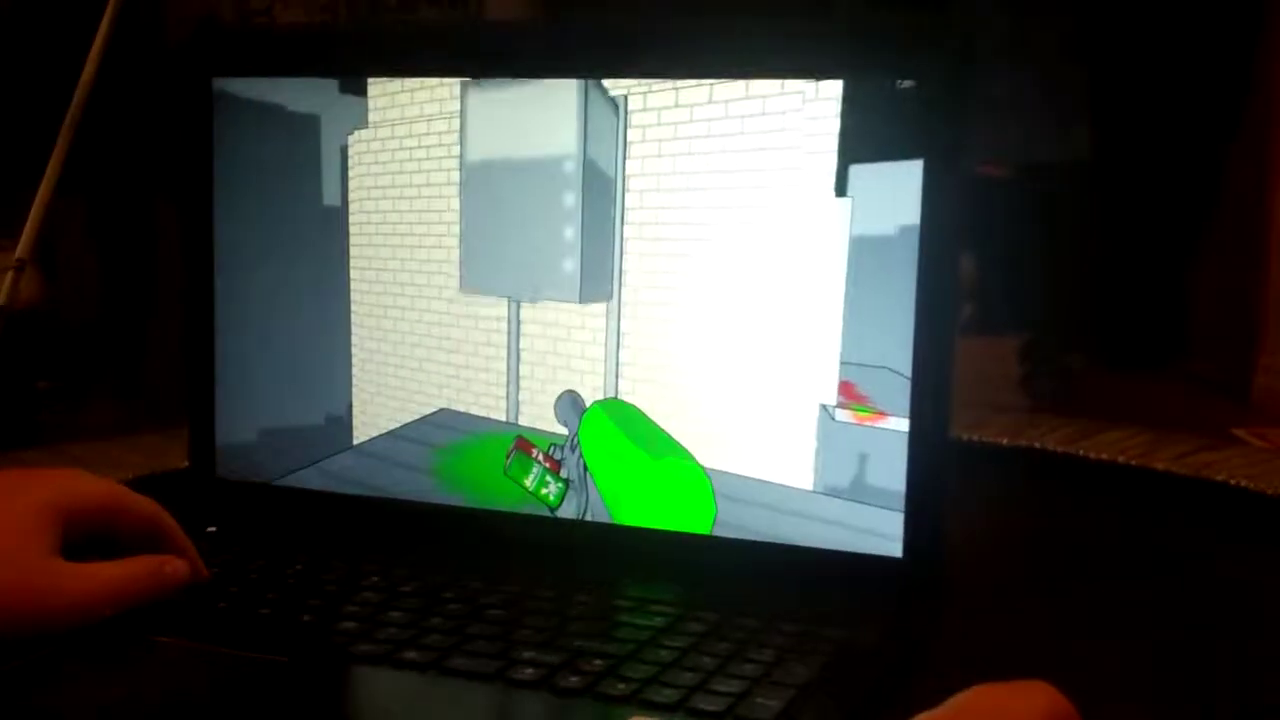
pyautogui.click(640, 300)
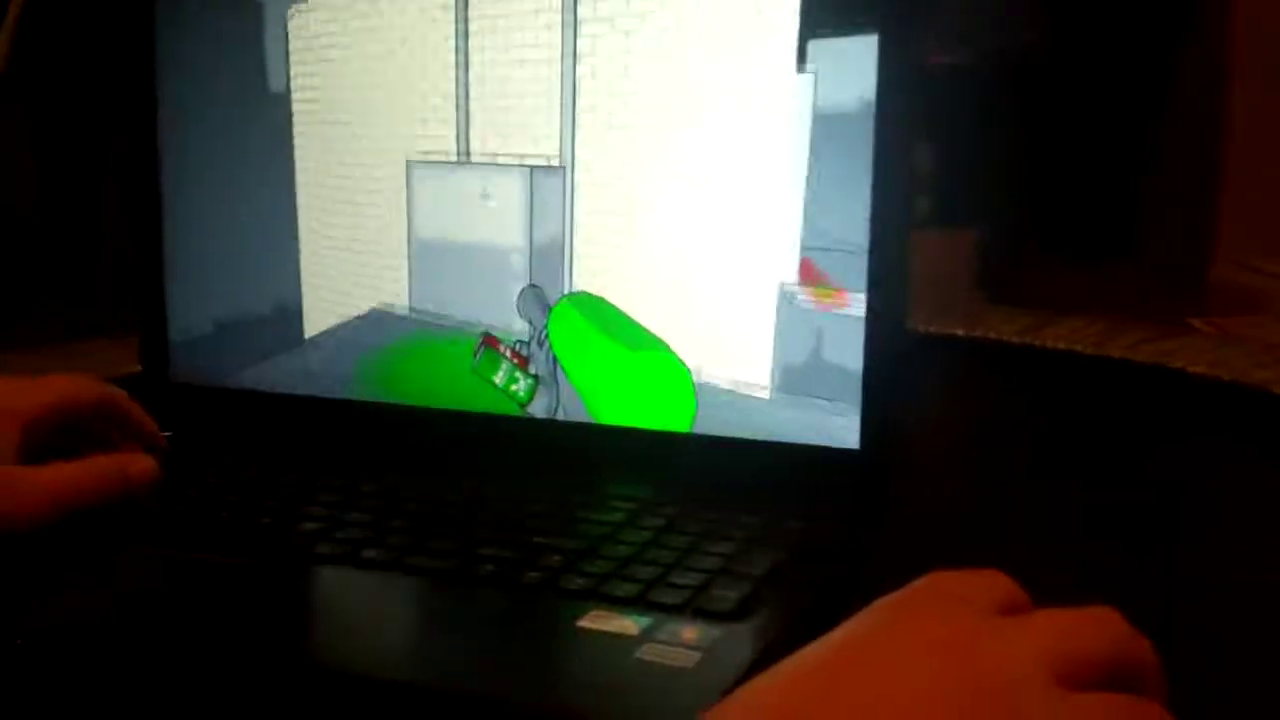
pyautogui.press('space')
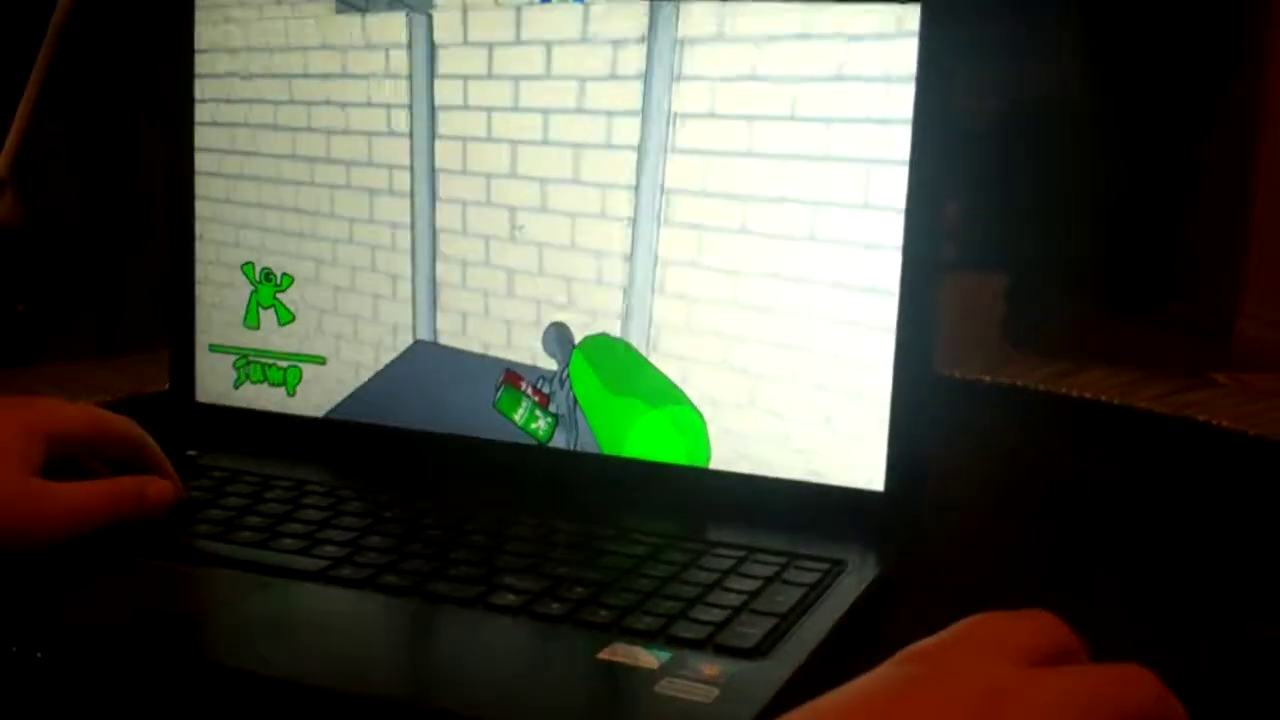
pyautogui.press('w')
pyautogui.press('w')
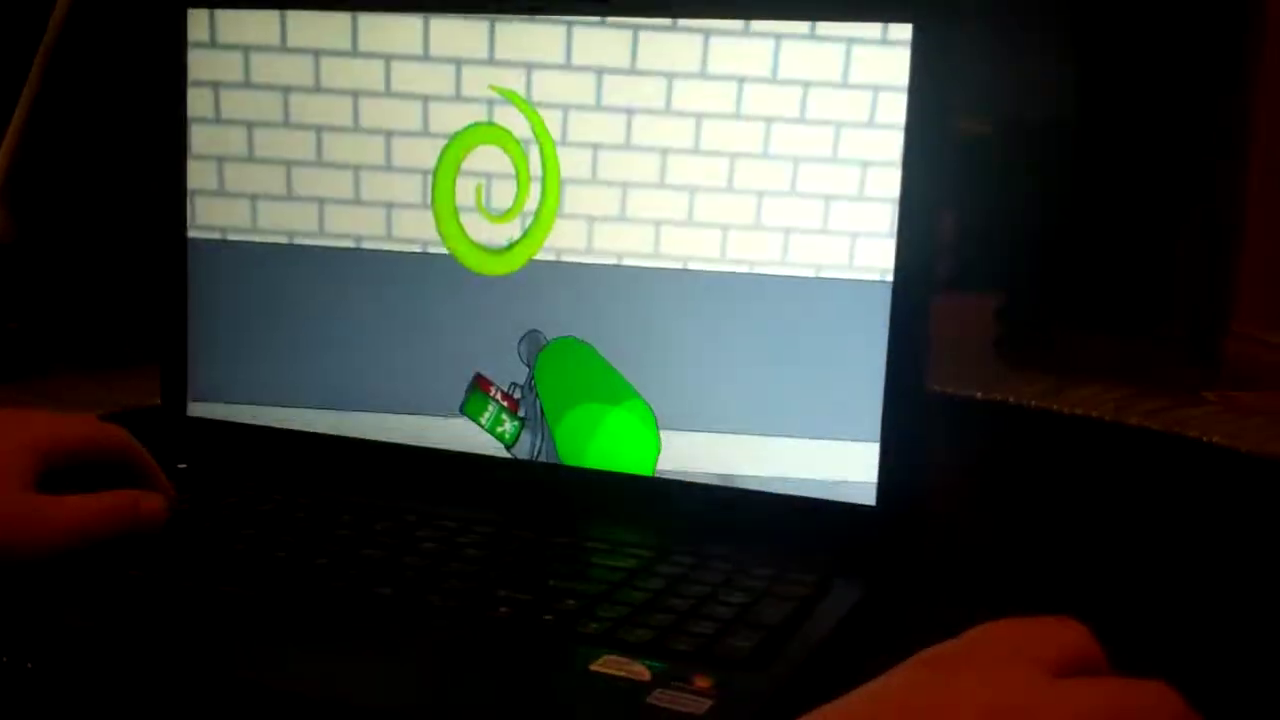
# Round the brick corner and jump past the green chevron wall to the concrete ledge.
pyautogui.press('w')
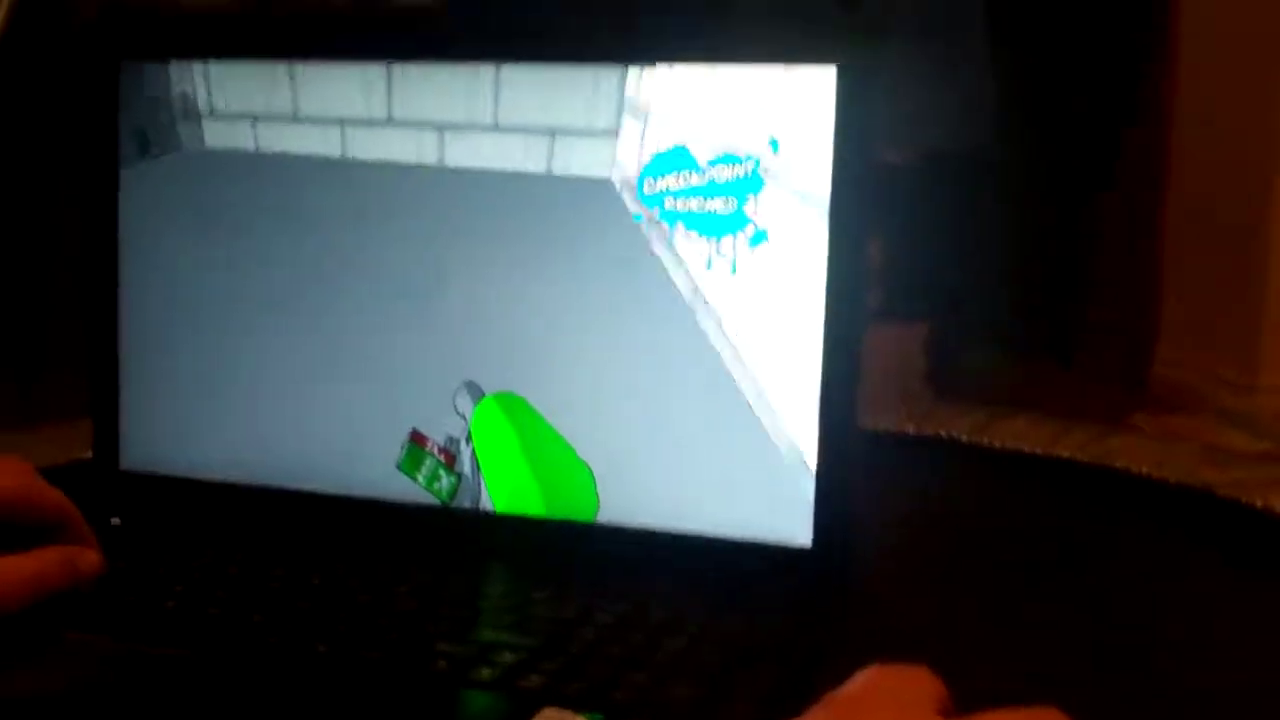
pyautogui.press('w')
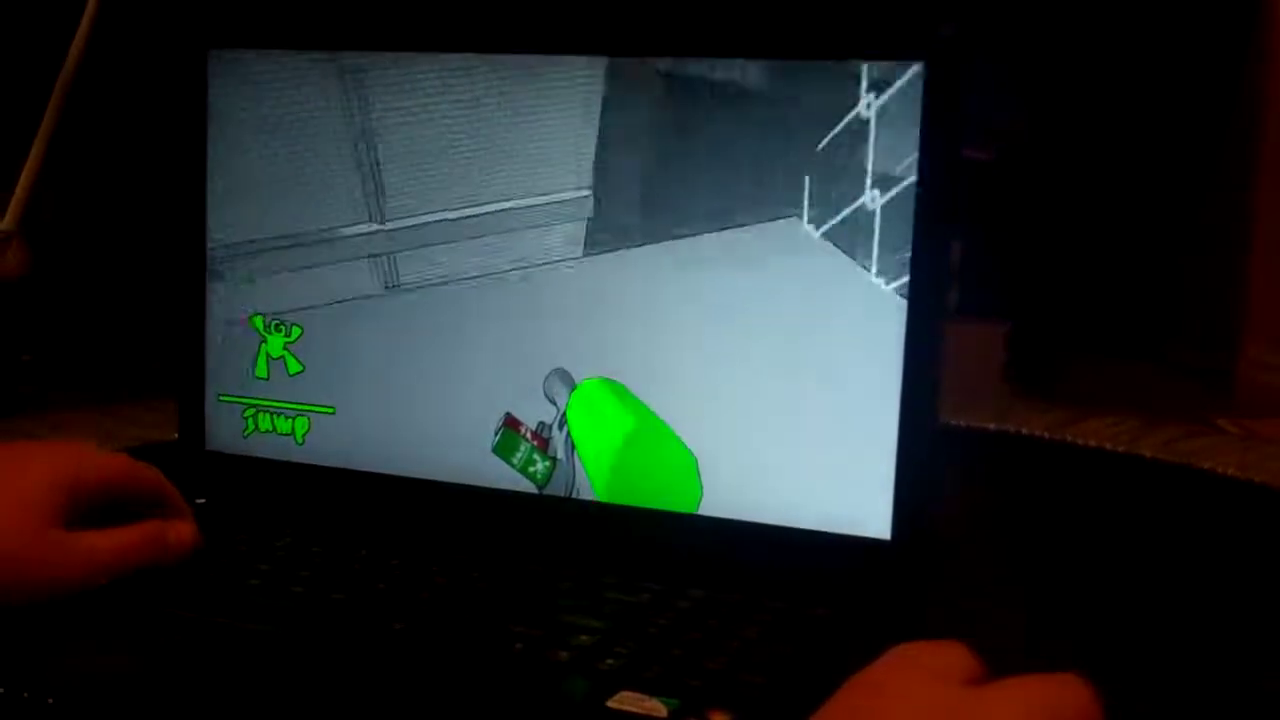
pyautogui.press('w')
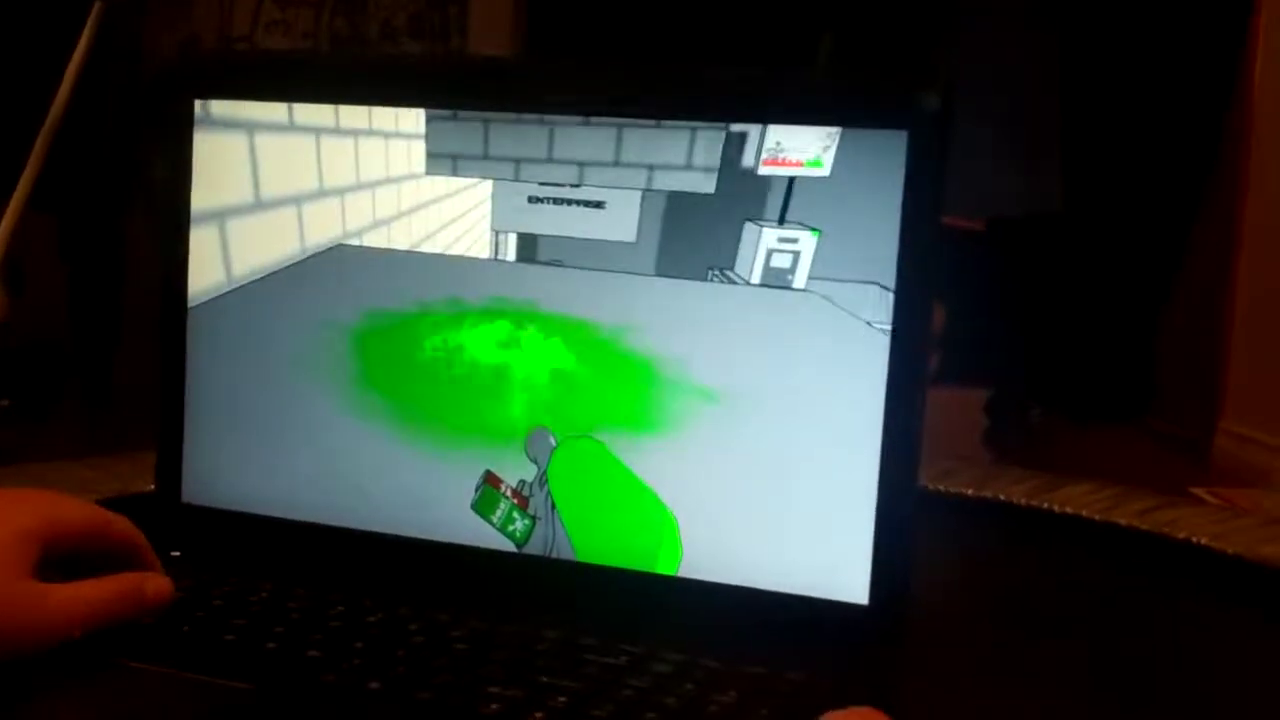
pyautogui.press('space')
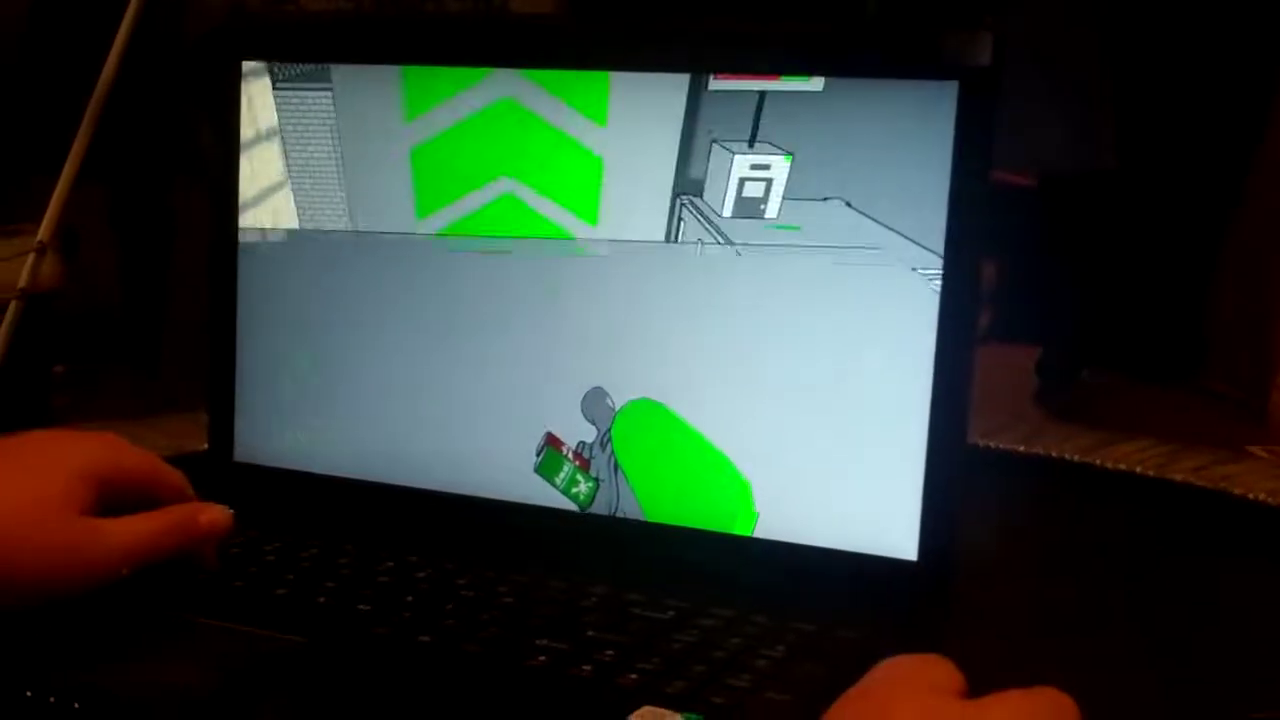
pyautogui.press('w')
pyautogui.press('space')
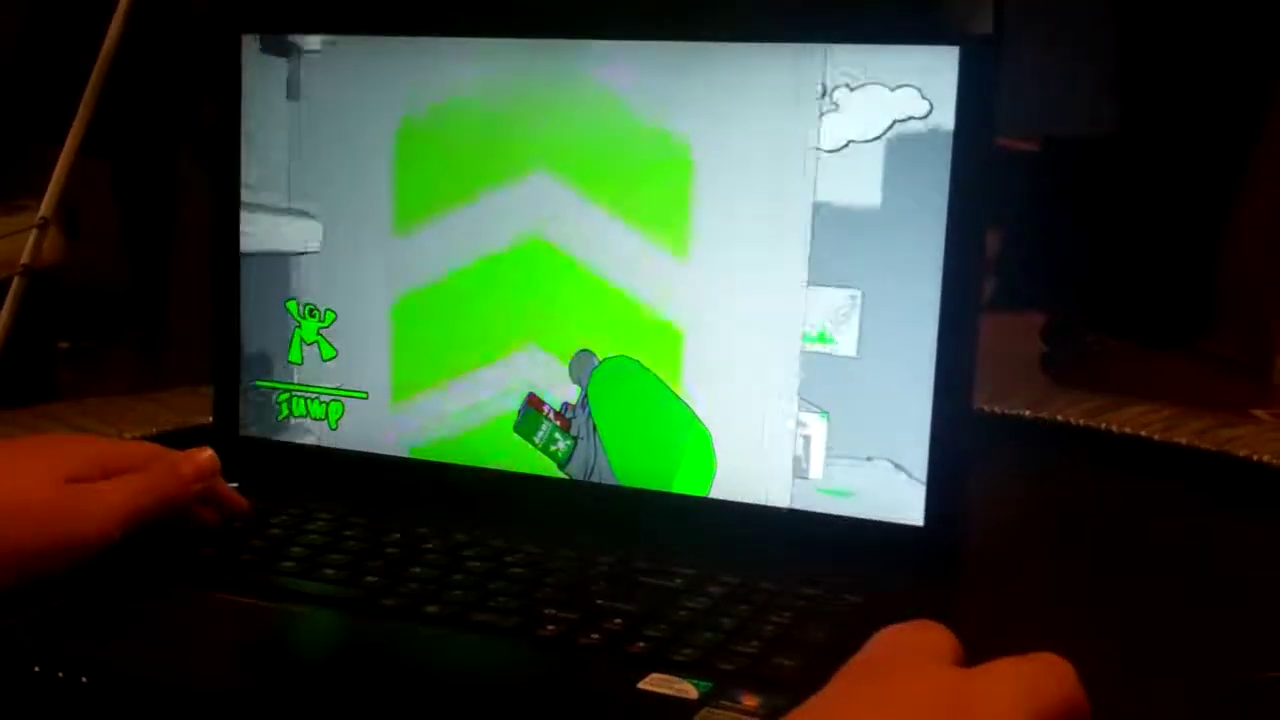
pyautogui.press('w')
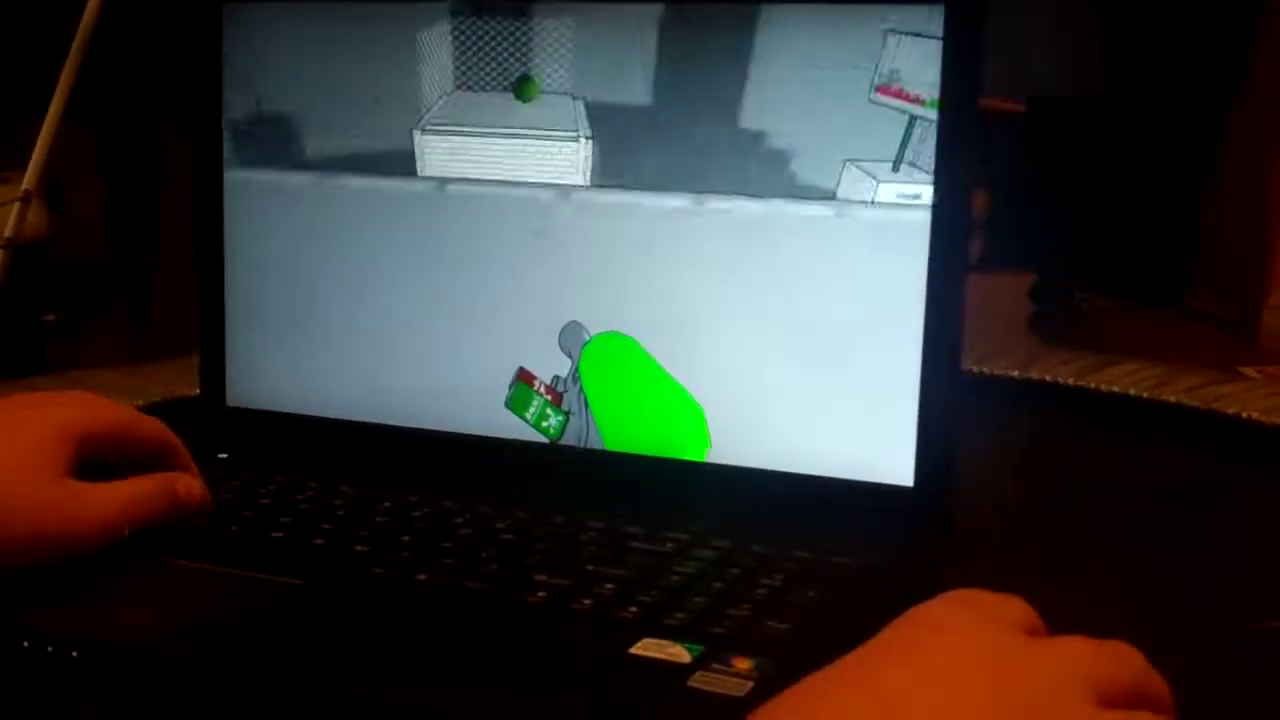
pyautogui.press('w')
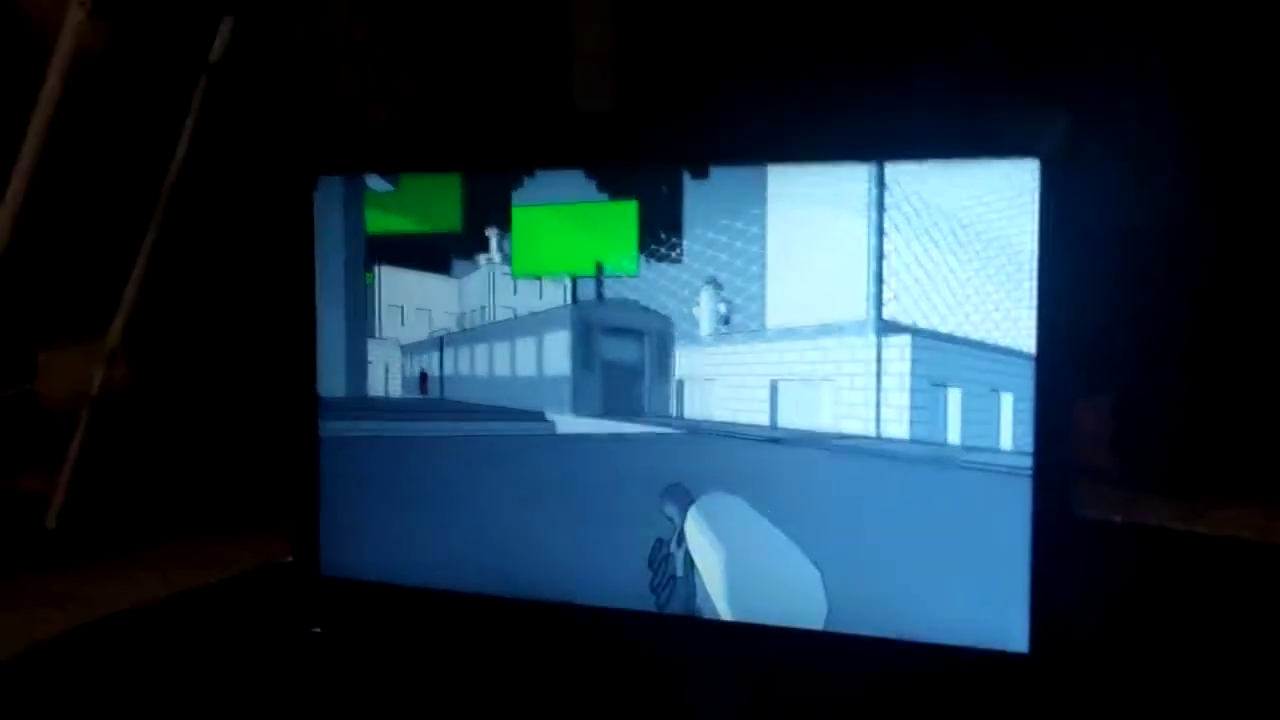
# Pause the game with Esc to bring up the pause menu.
pyautogui.press('Escape')
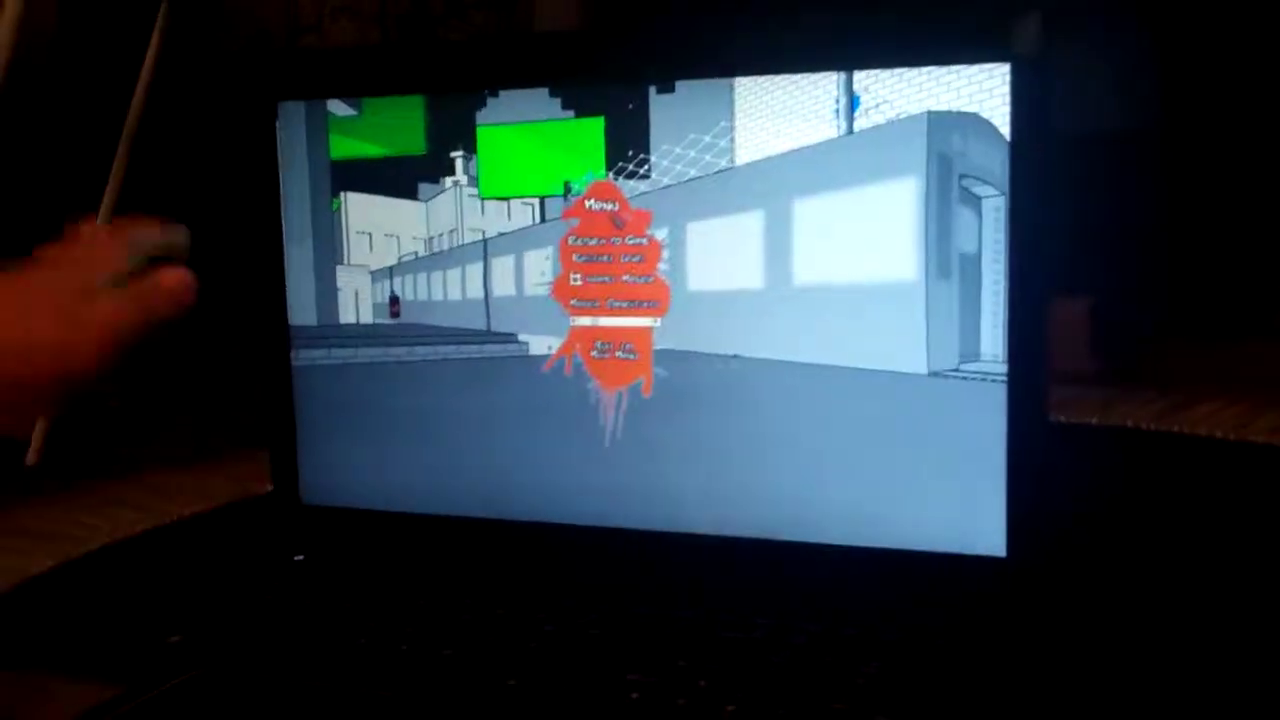